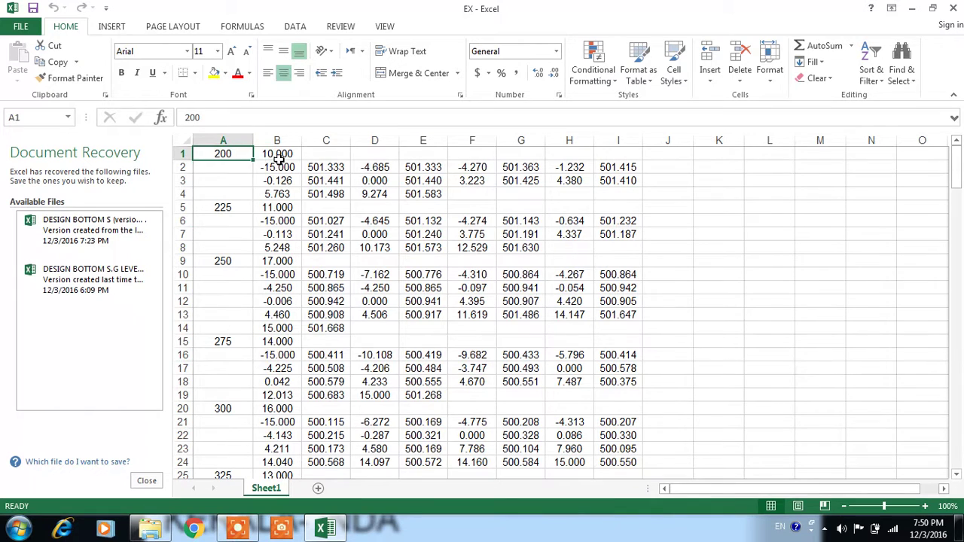
Examine the chainage, offset and level layout in columns A to I, from chainage 200 down to the END row.
{"action": "left_click", "coordinate": [276, 167]}
{"action": "left_click", "coordinate": [317, 181]}
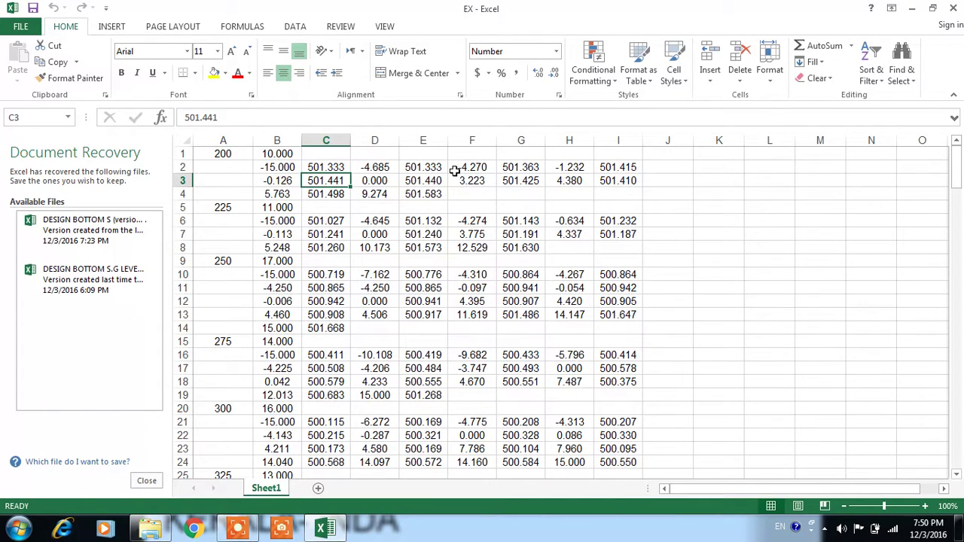
{"action": "left_click", "coordinate": [288, 168]}
{"action": "left_click", "coordinate": [505, 179]}
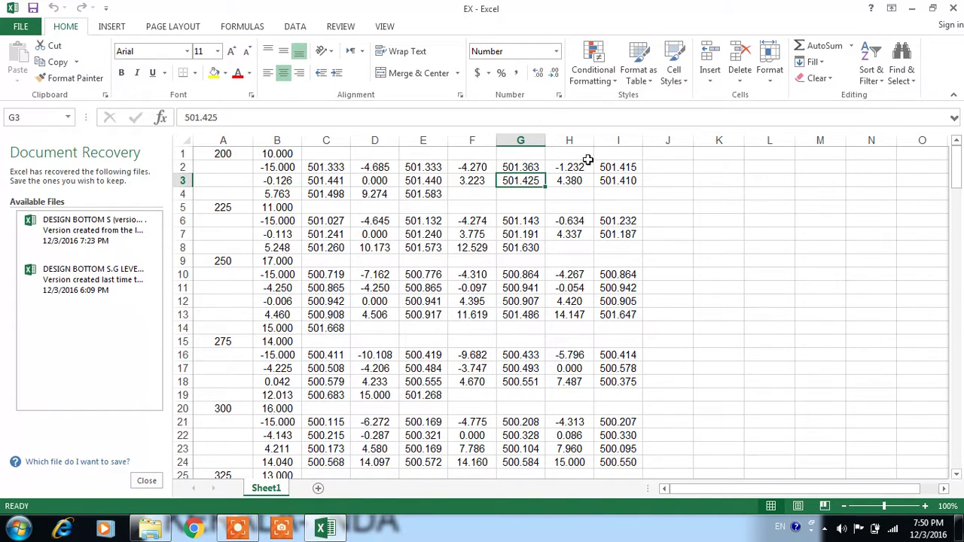
{"action": "left_click", "coordinate": [587, 157]}
{"action": "left_click", "coordinate": [226, 155]}
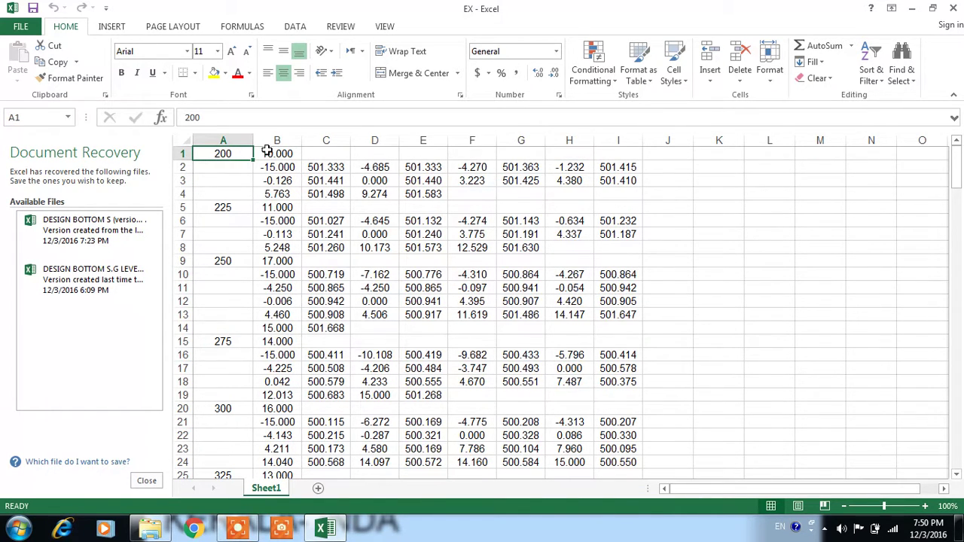
{"action": "left_click_drag", "start_coordinate": [252, 142], "coordinate": [250, 143]}
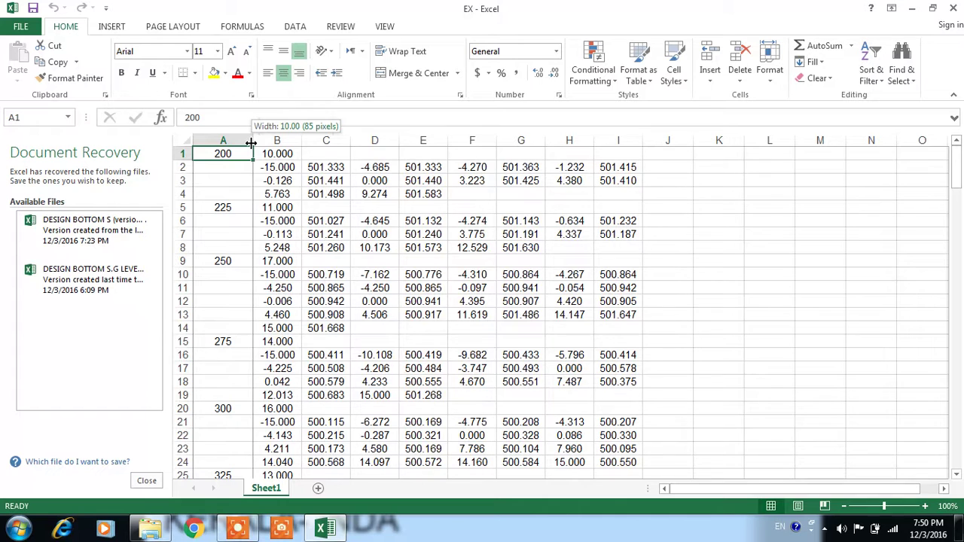
{"action": "left_click_drag", "start_coordinate": [292, 143], "coordinate": [596, 141]}
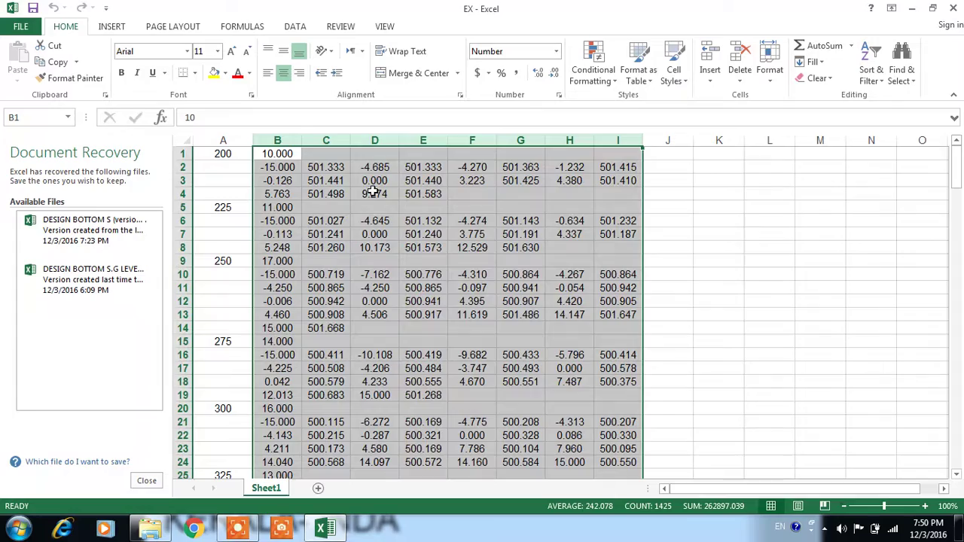
{"action": "scroll", "coordinate": [362, 194], "scroll_direction": "down", "scroll_amount": 20}
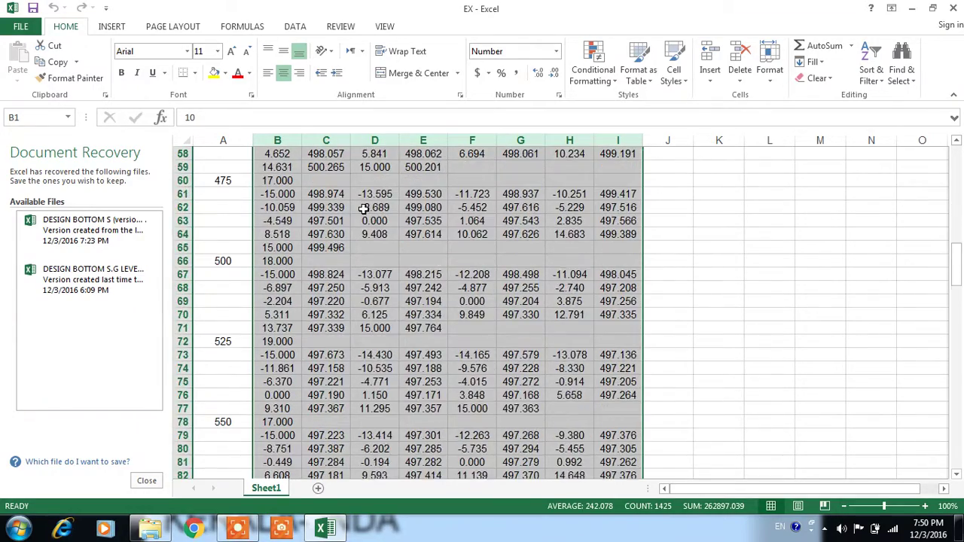
{"action": "scroll", "coordinate": [265, 422], "scroll_direction": "down", "scroll_amount": 20}
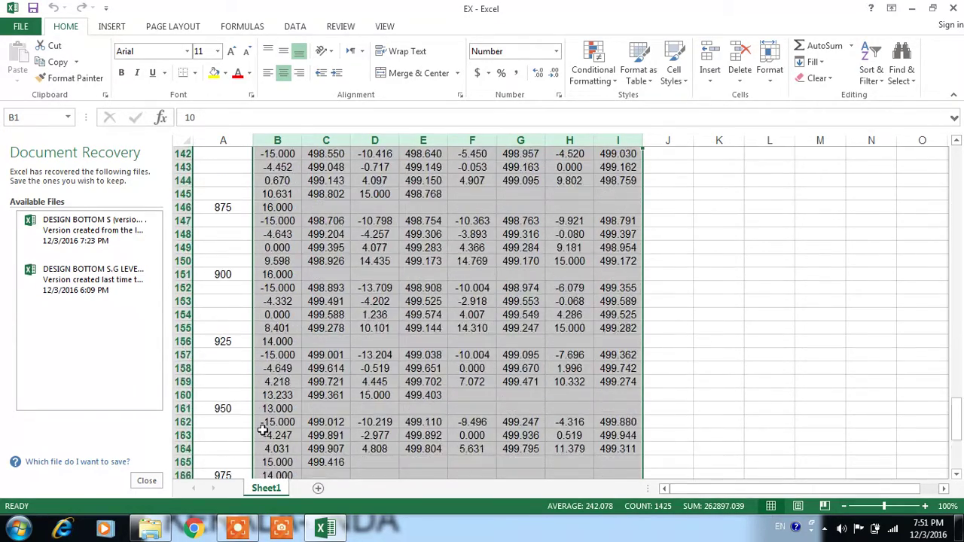
{"action": "scroll", "coordinate": [262, 430], "scroll_direction": "down", "scroll_amount": 5}
{"action": "scroll", "coordinate": [221, 278], "scroll_direction": "up", "scroll_amount": 6}
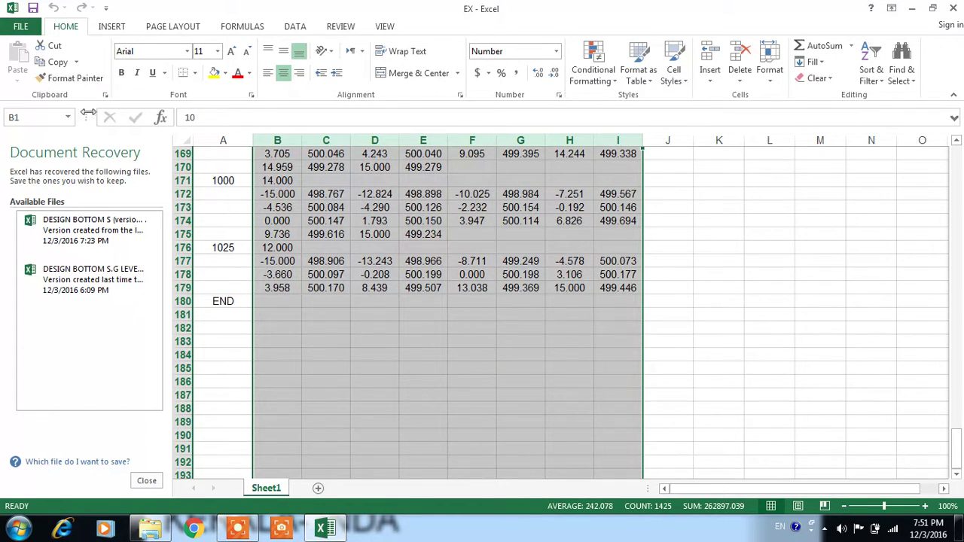
Check the available save-as file types for Formatted Text (Space delimited) and return to the worksheet without saving.
{"action": "left_click", "coordinate": [32, 28]}
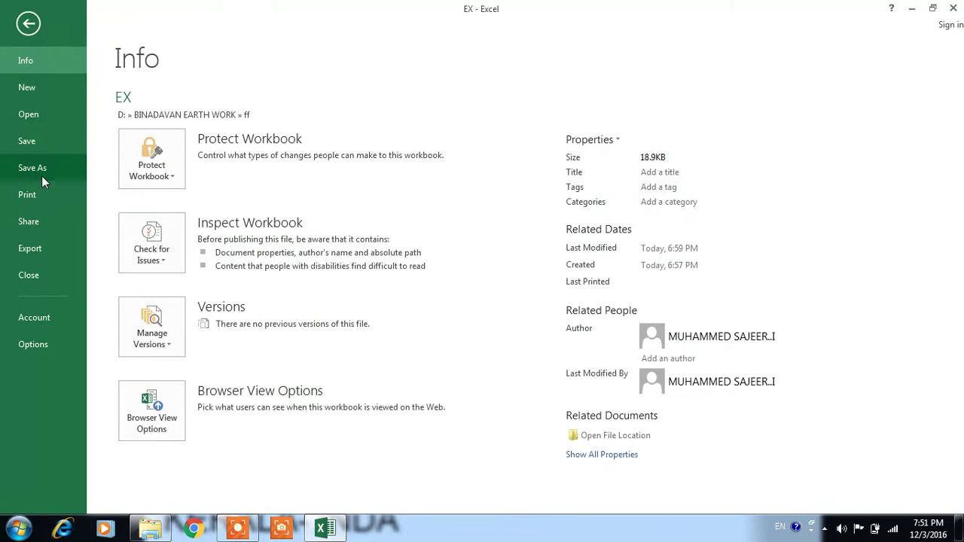
{"action": "left_click", "coordinate": [38, 169]}
{"action": "left_click", "coordinate": [369, 413]}
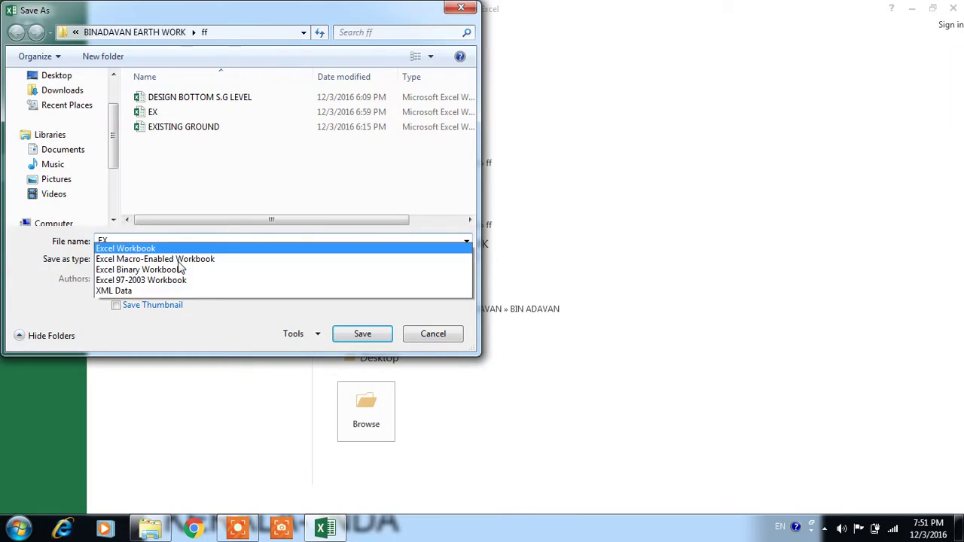
{"action": "left_click", "coordinate": [179, 259]}
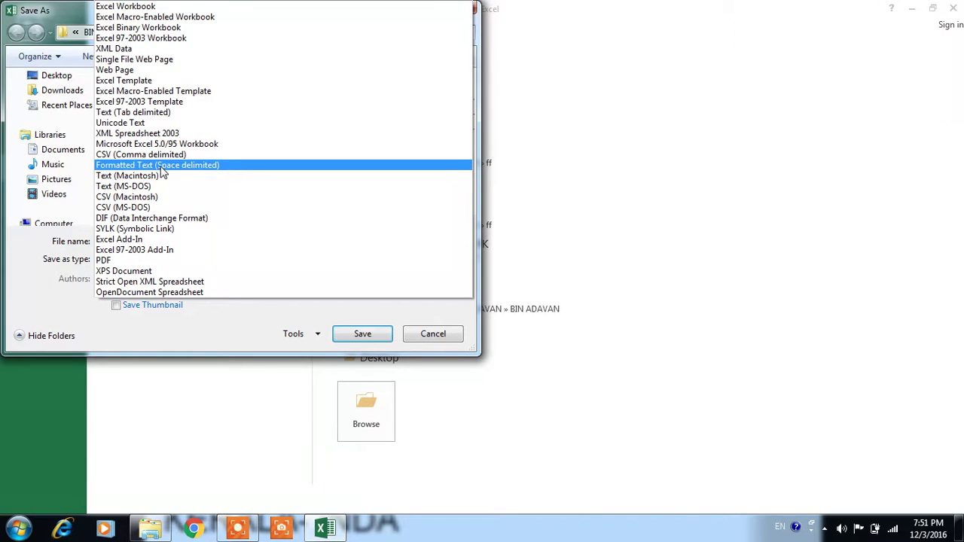
{"action": "left_click", "coordinate": [831, 172]}
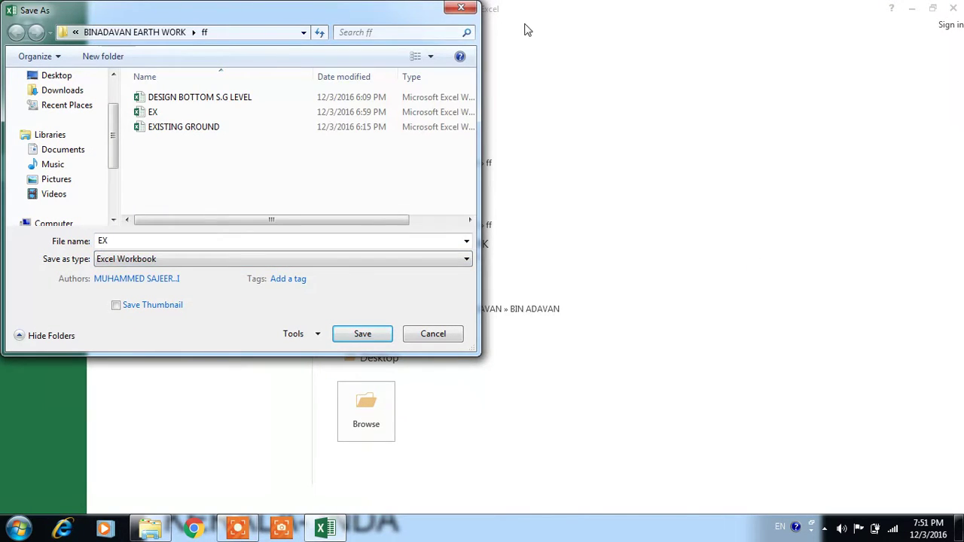
{"action": "left_click", "coordinate": [461, 8]}
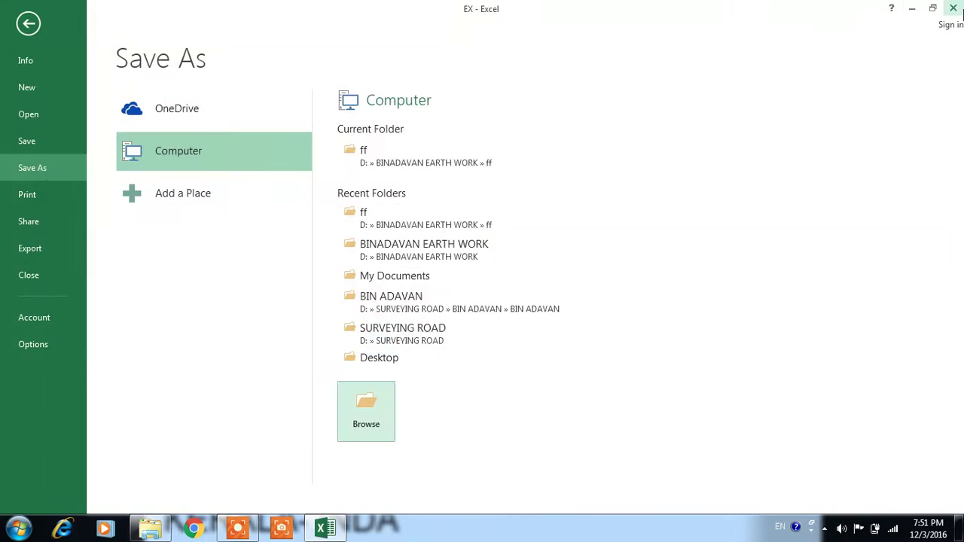
{"action": "left_click", "coordinate": [956, 10]}
{"action": "left_click", "coordinate": [589, 224]}
{"action": "left_click", "coordinate": [747, 272]}
Examine the offset and level pairs across row 2 of the chainage 200 block.
{"action": "scroll", "coordinate": [519, 337], "scroll_direction": "up", "scroll_amount": 17}
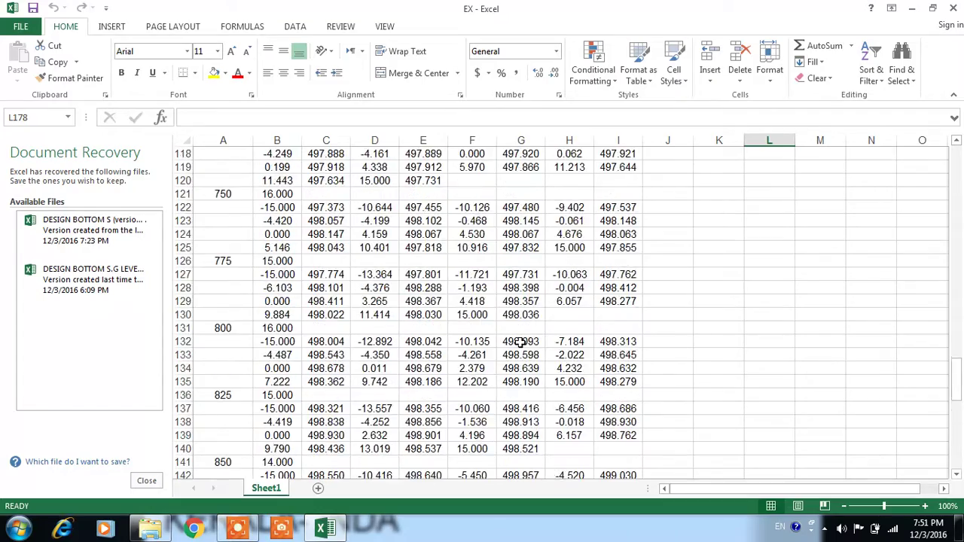
{"action": "scroll", "coordinate": [519, 342], "scroll_direction": "up", "scroll_amount": 20}
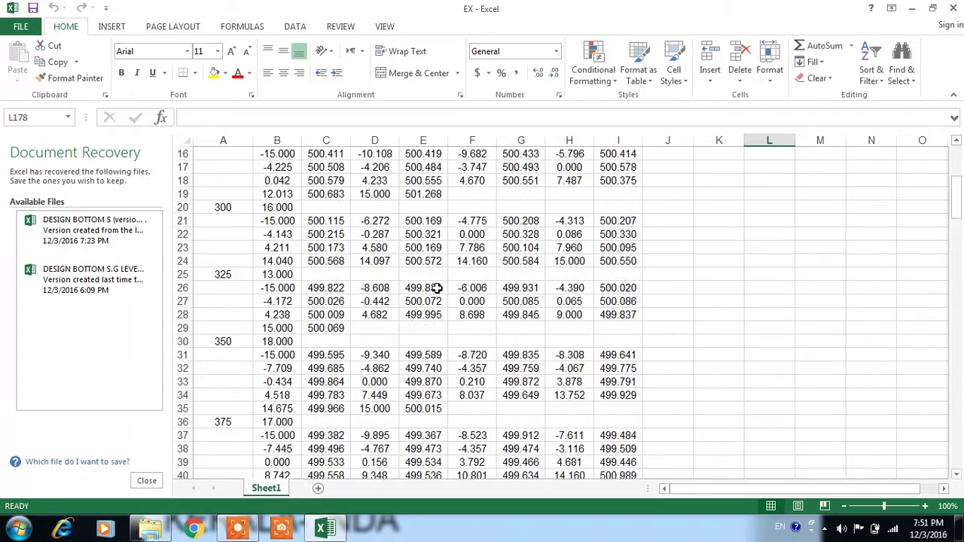
{"action": "scroll", "coordinate": [437, 288], "scroll_direction": "up", "scroll_amount": 5}
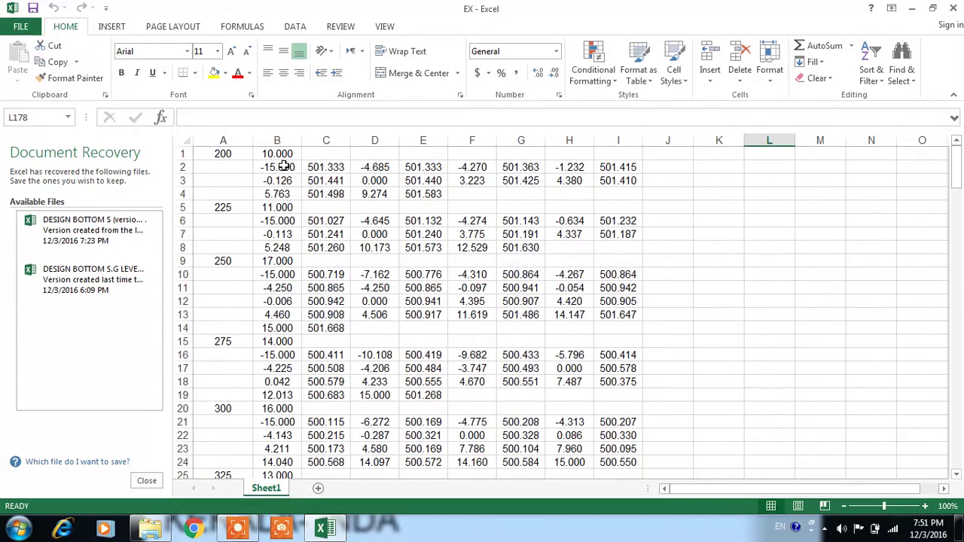
{"action": "left_click", "coordinate": [283, 166]}
{"action": "left_click", "coordinate": [315, 166]}
{"action": "left_click", "coordinate": [283, 165]}
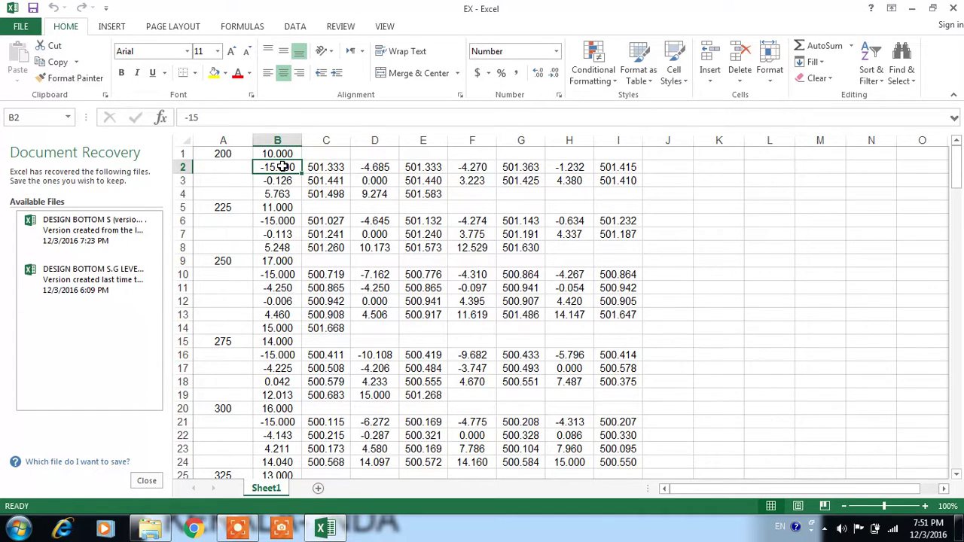
{"action": "left_click", "coordinate": [365, 168]}
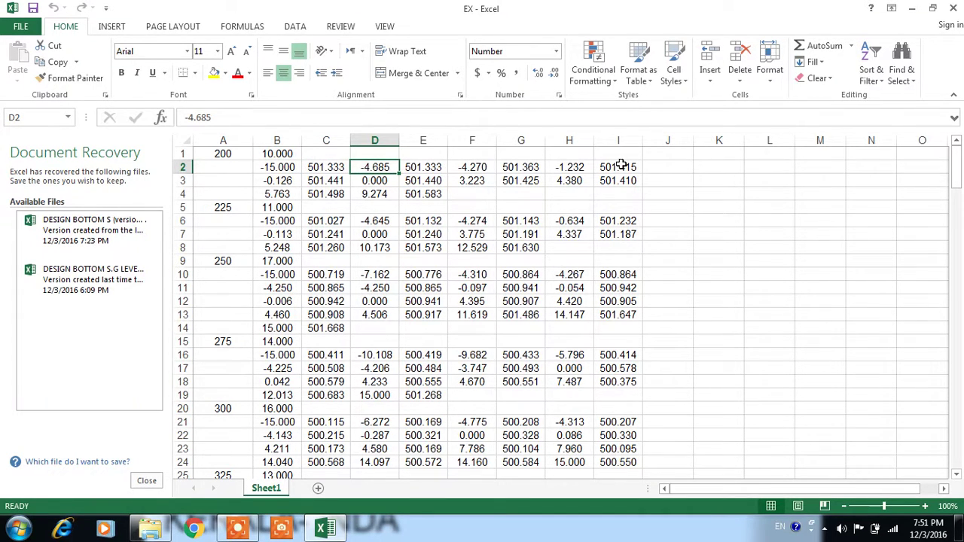
{"action": "left_click", "coordinate": [333, 182]}
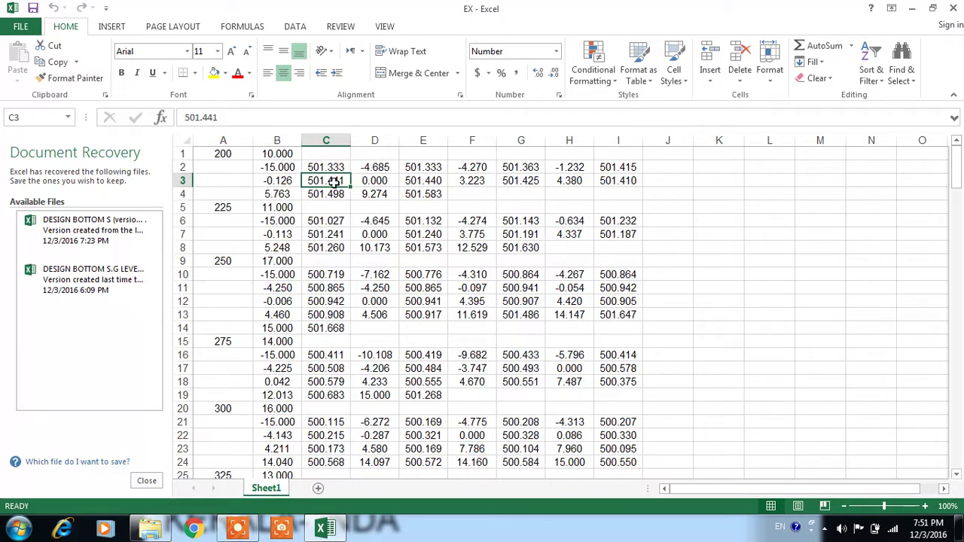
{"action": "left_click", "coordinate": [286, 167]}
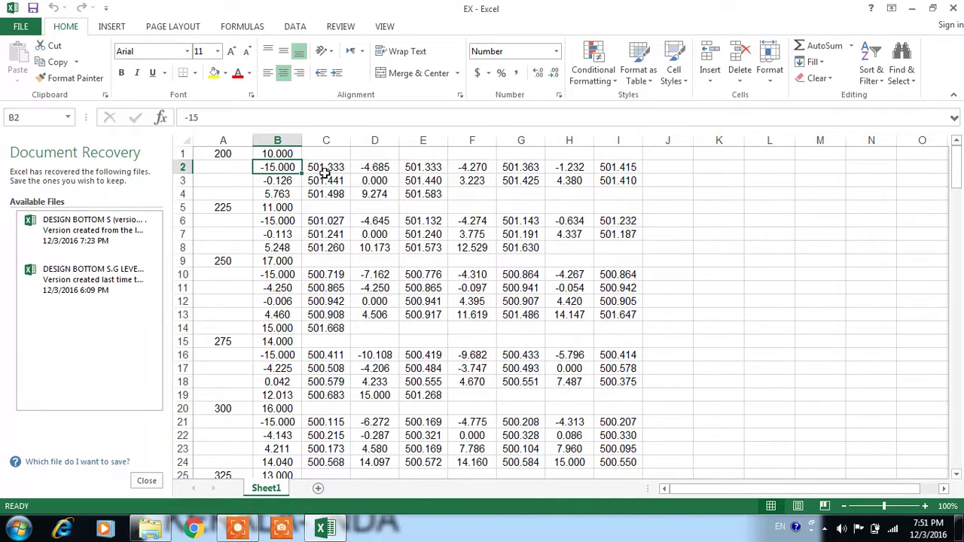
{"action": "left_click", "coordinate": [370, 168]}
{"action": "left_click", "coordinate": [287, 168]}
{"action": "left_click", "coordinate": [379, 168]}
{"action": "left_click", "coordinate": [323, 166]}
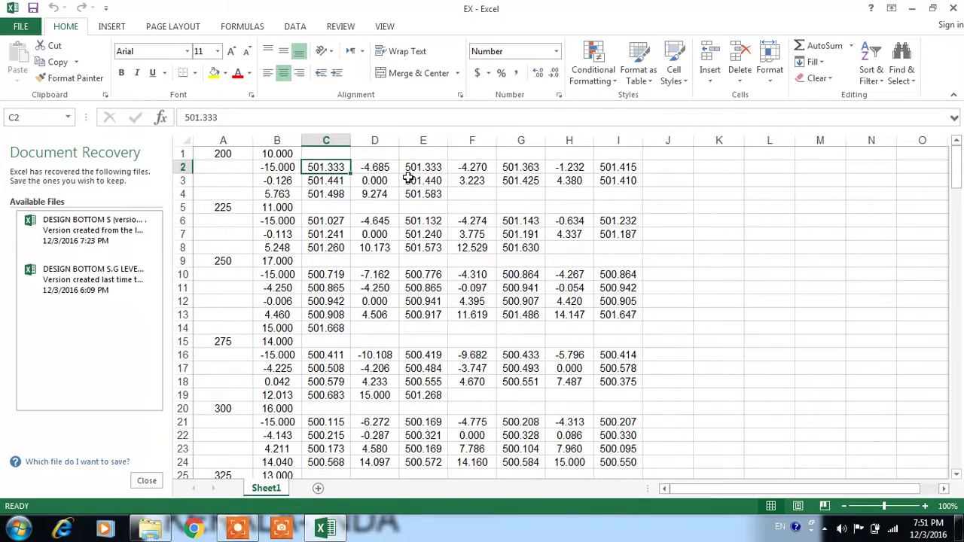
{"action": "left_click", "coordinate": [375, 166]}
{"action": "left_click", "coordinate": [415, 167]}
{"action": "left_click", "coordinate": [465, 166]}
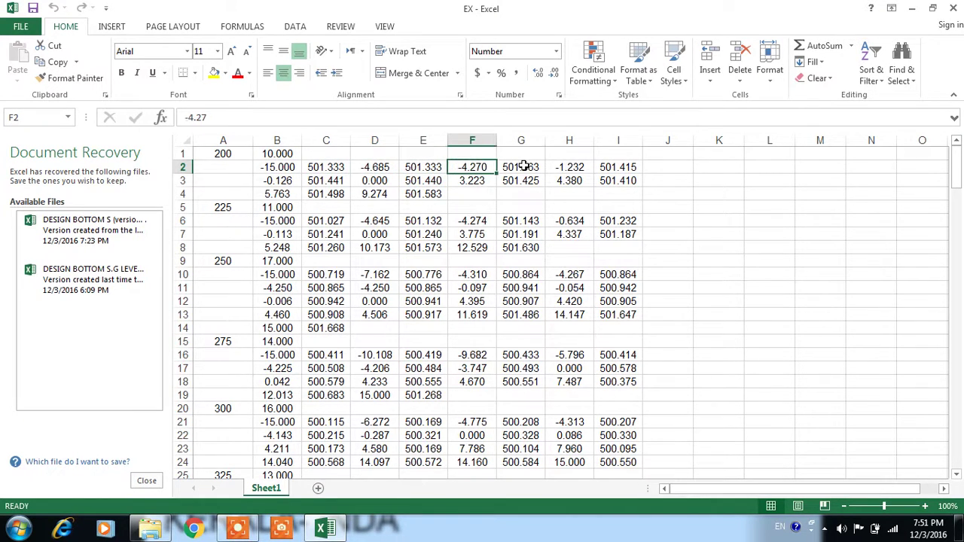
{"action": "left_click", "coordinate": [524, 166]}
{"action": "left_click", "coordinate": [557, 167]}
{"action": "left_click", "coordinate": [622, 167]}
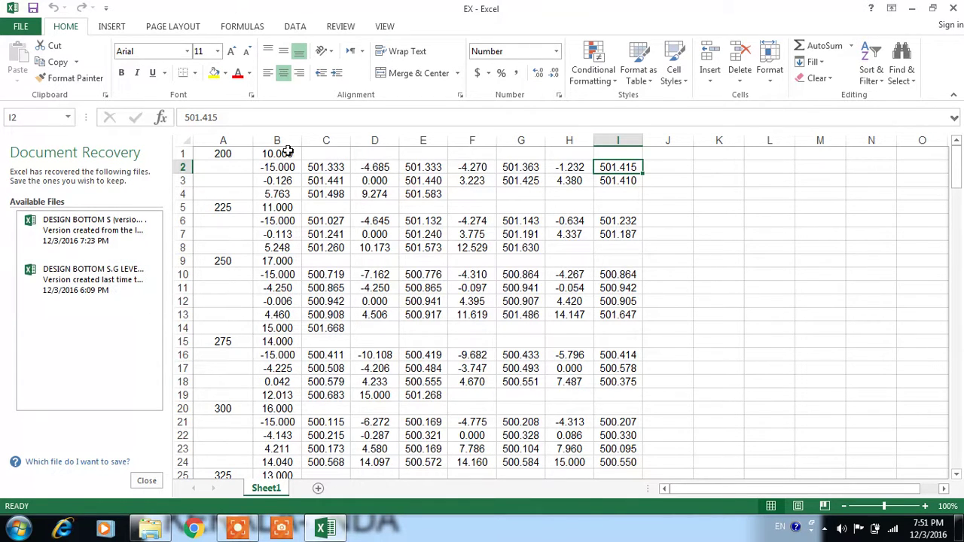
Select columns B to I and review the offset and level data through to the last chainage.
{"action": "left_click_drag", "start_coordinate": [252, 143], "coordinate": [641, 133]}
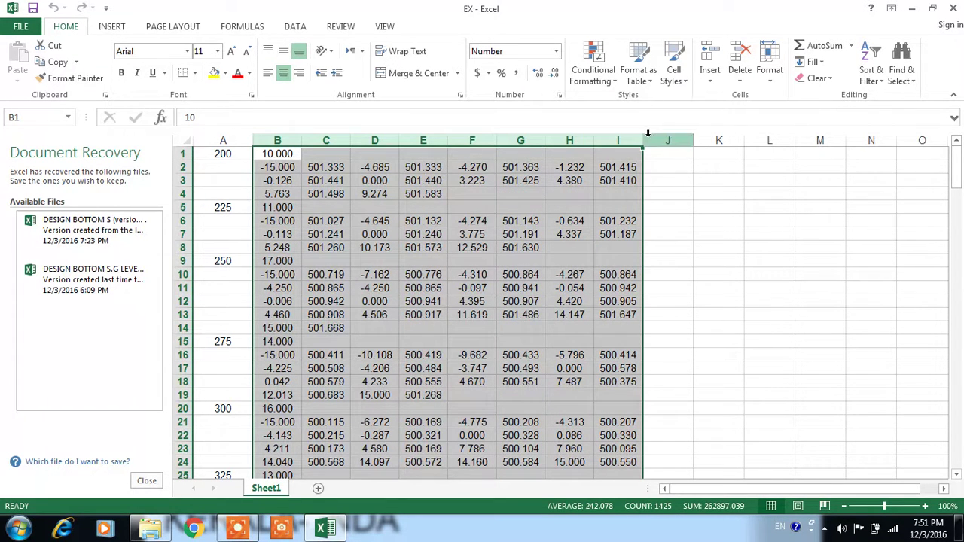
{"action": "scroll", "coordinate": [714, 266], "scroll_direction": "down", "scroll_amount": 20}
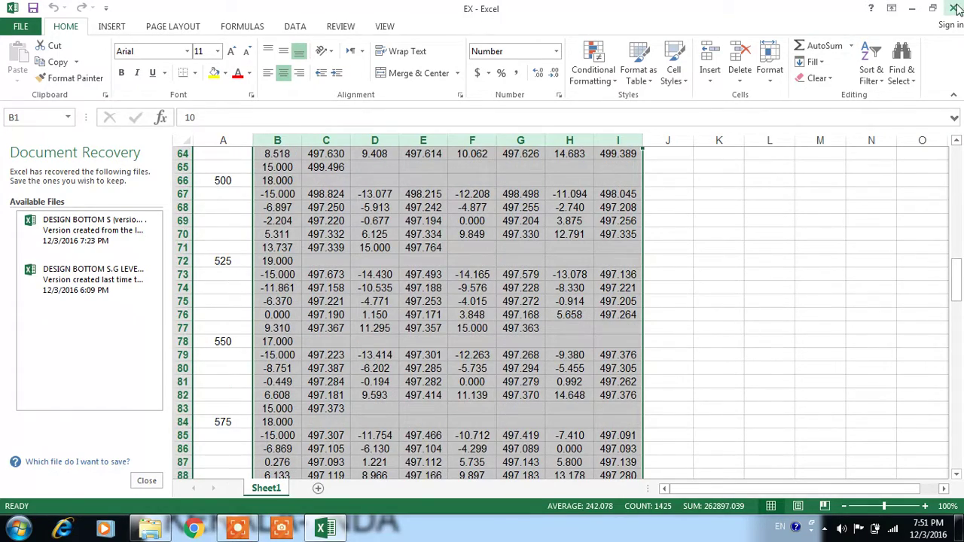
{"action": "scroll", "coordinate": [693, 246], "scroll_direction": "up", "scroll_amount": 12}
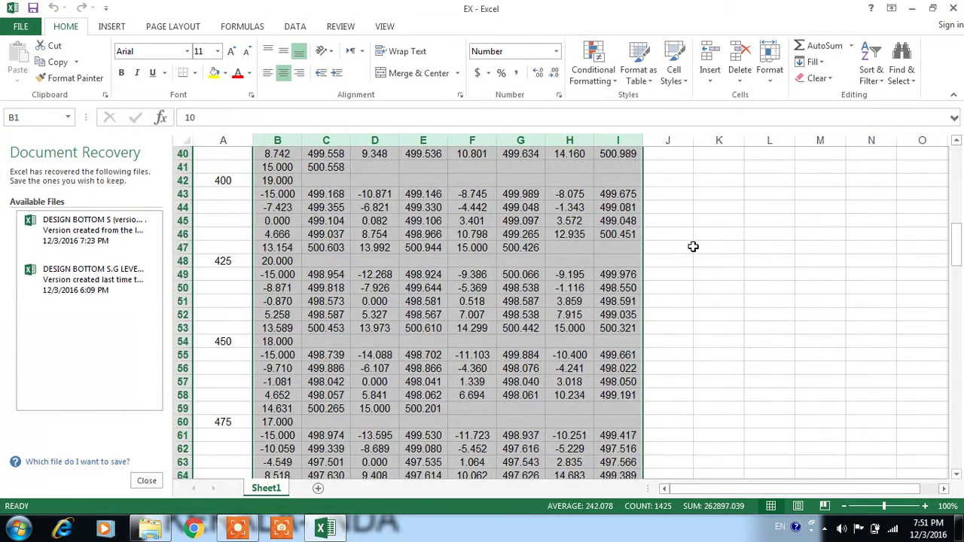
{"action": "scroll", "coordinate": [693, 247], "scroll_direction": "down", "scroll_amount": 16}
{"action": "scroll", "coordinate": [693, 249], "scroll_direction": "down", "scroll_amount": 20}
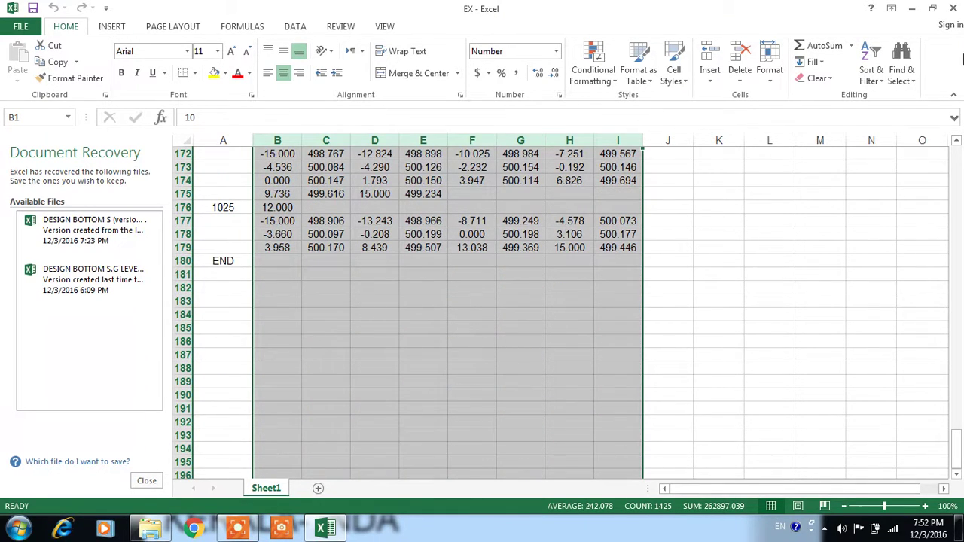
Close the EX workbook without saving changes and dismiss the recovered-files prompt.
{"action": "left_click", "coordinate": [954, 10]}
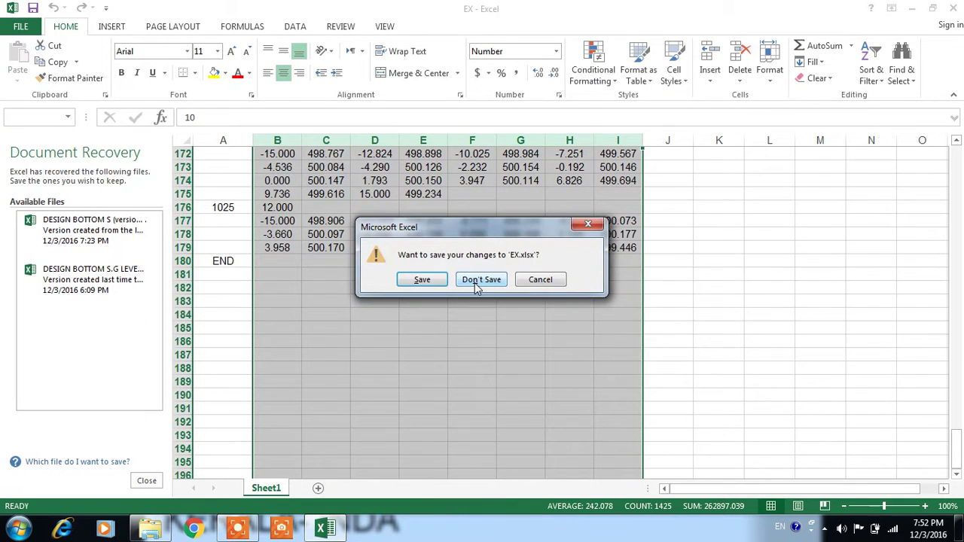
{"action": "left_click", "coordinate": [475, 282]}
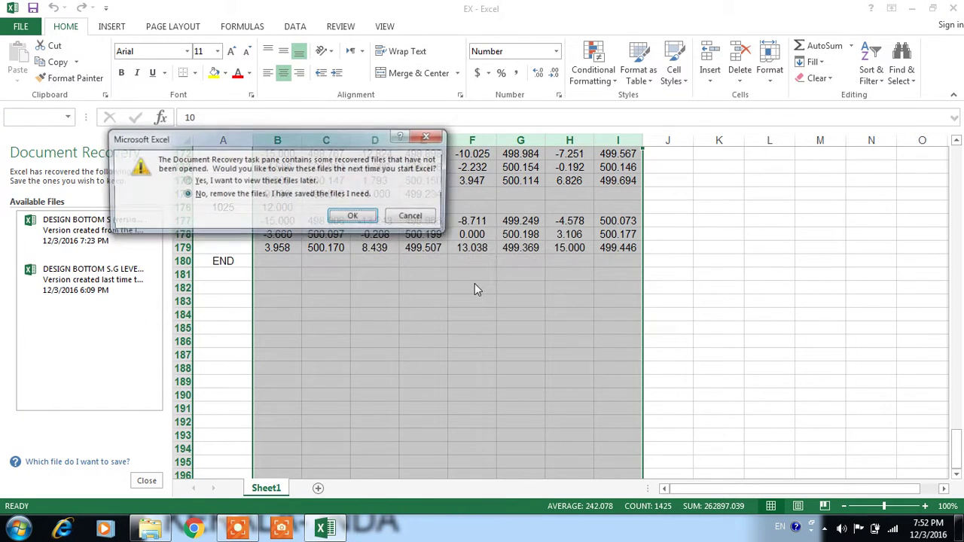
{"action": "left_click", "coordinate": [418, 218]}
{"action": "key", "text": "Return"}
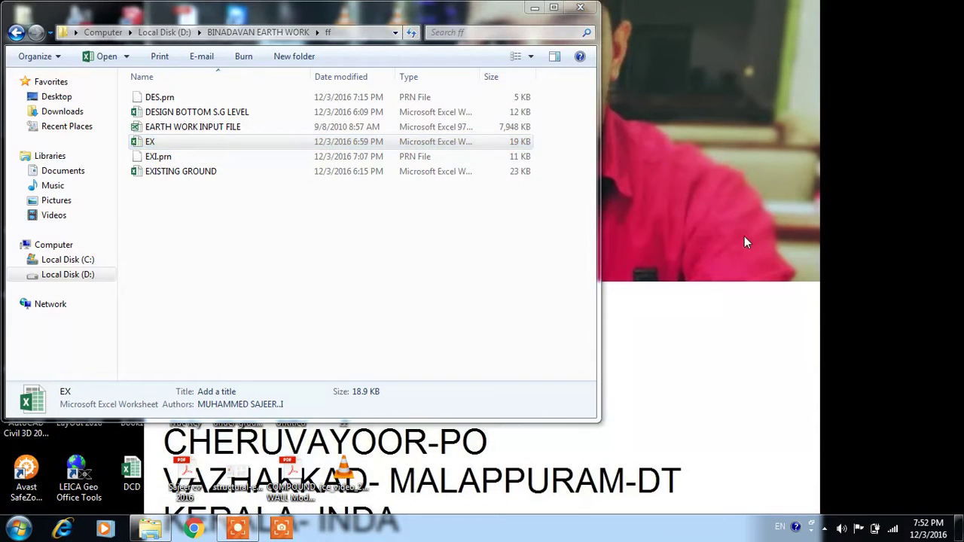
Check the EXI.prn and DES.prn files in the ff folder.
{"action": "left_click", "coordinate": [159, 156]}
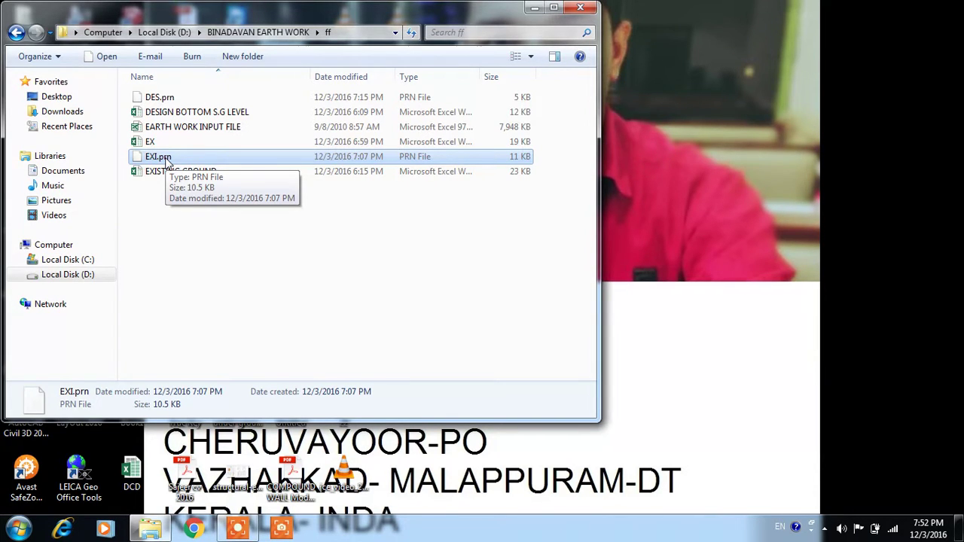
{"action": "left_click", "coordinate": [159, 98]}
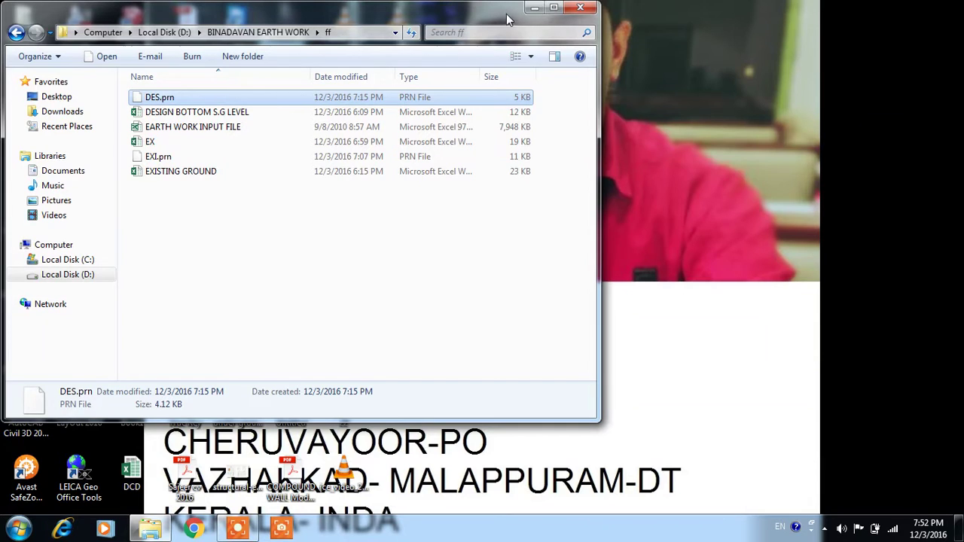
Close the ff folder and launch the Ew3 application from the EW folder on drive C.
{"action": "left_click", "coordinate": [582, 8]}
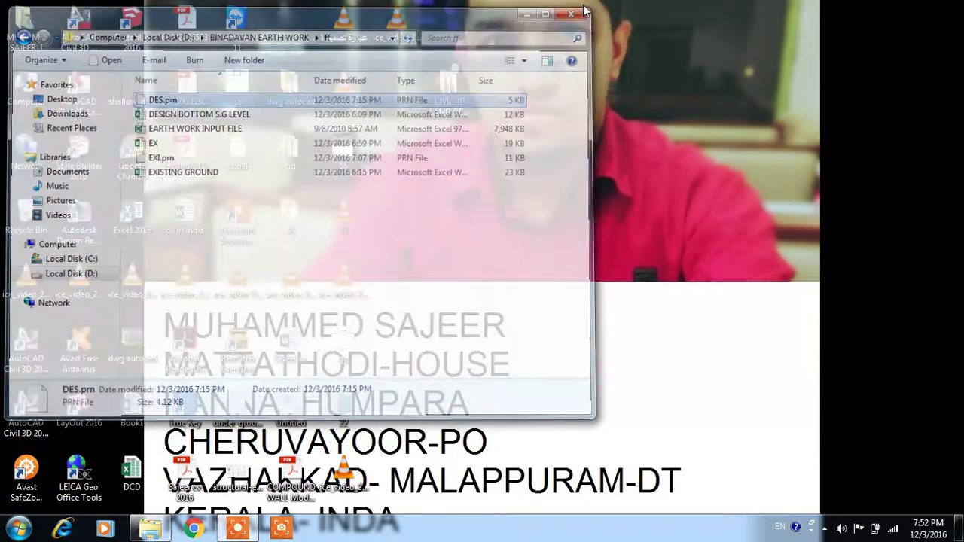
{"action": "double_click", "coordinate": [34, 91]}
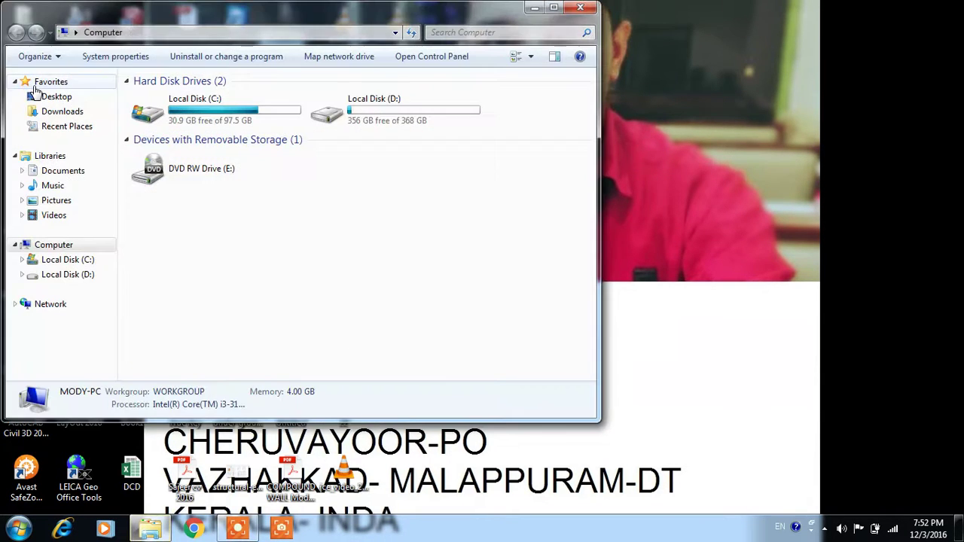
{"action": "double_click", "coordinate": [219, 117]}
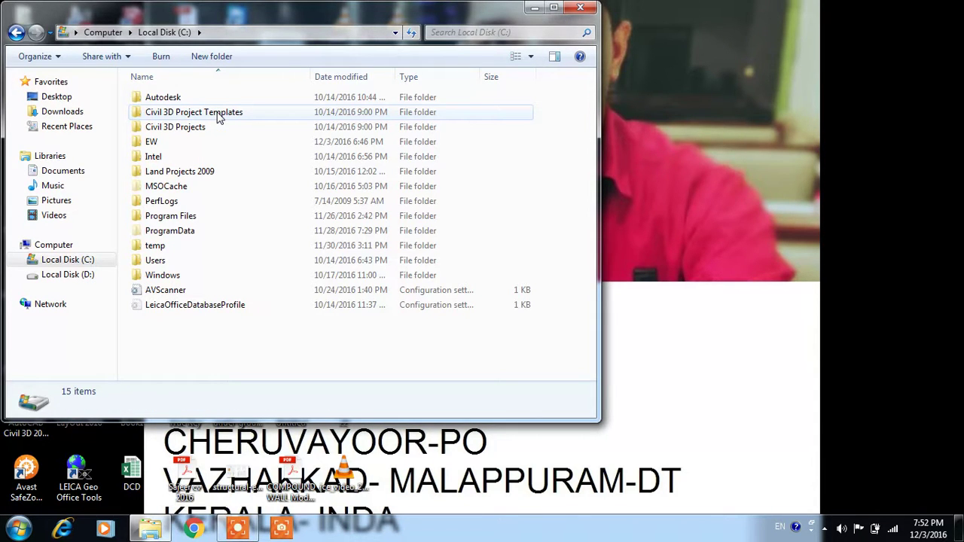
{"action": "double_click", "coordinate": [167, 146]}
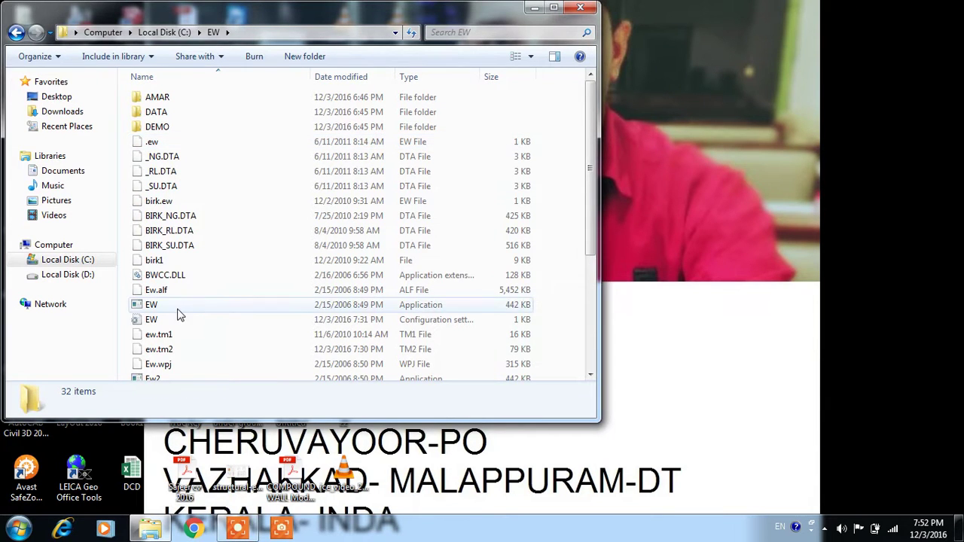
{"action": "scroll", "coordinate": [179, 314], "scroll_direction": "down", "scroll_amount": 2}
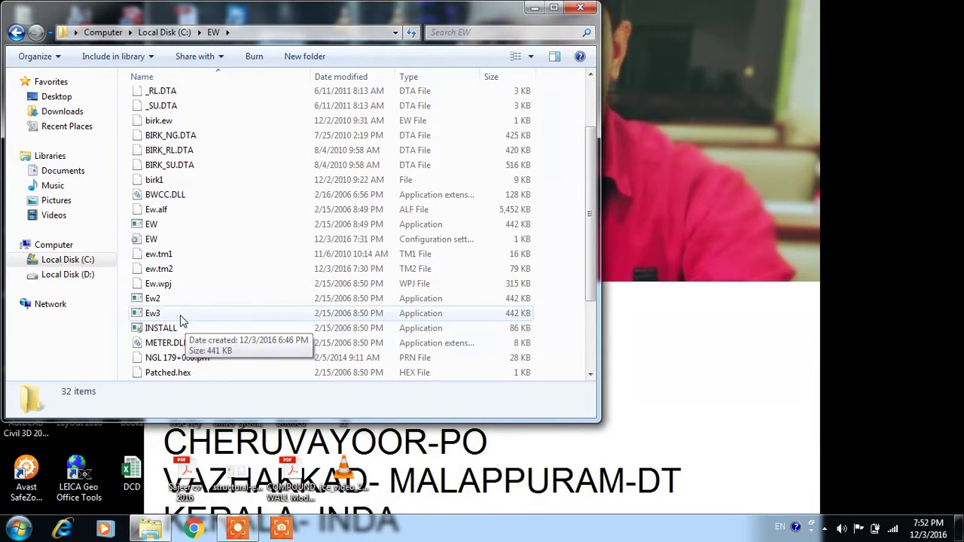
{"action": "left_click", "coordinate": [180, 315]}
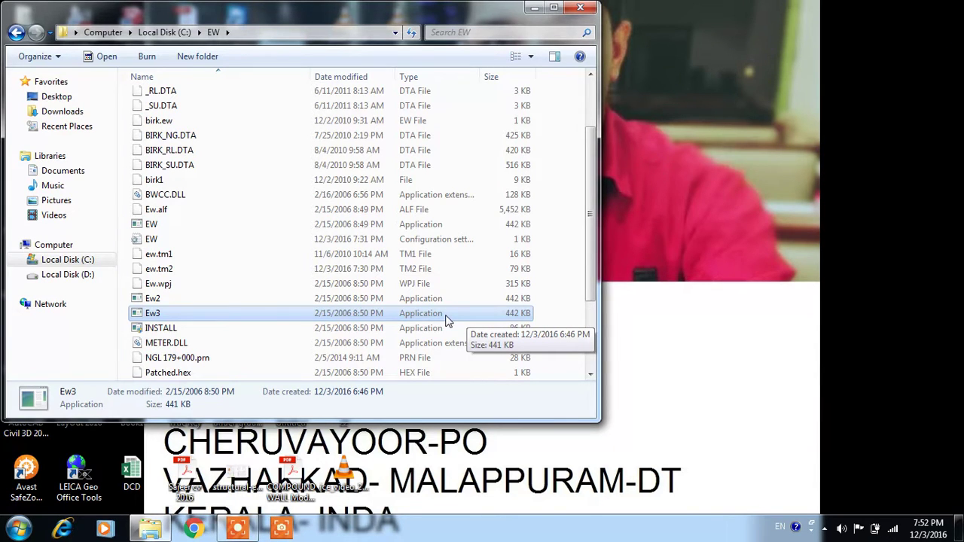
{"action": "double_click", "coordinate": [446, 316]}
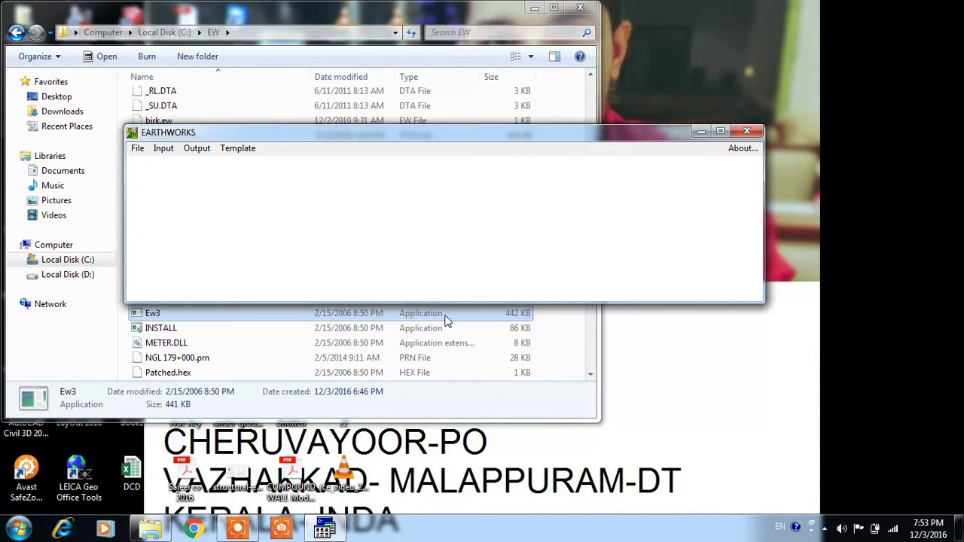
Create a new project file named 102 in the BINADAVAN EARTH WORK folder on drive D.
{"action": "left_click", "coordinate": [137, 148]}
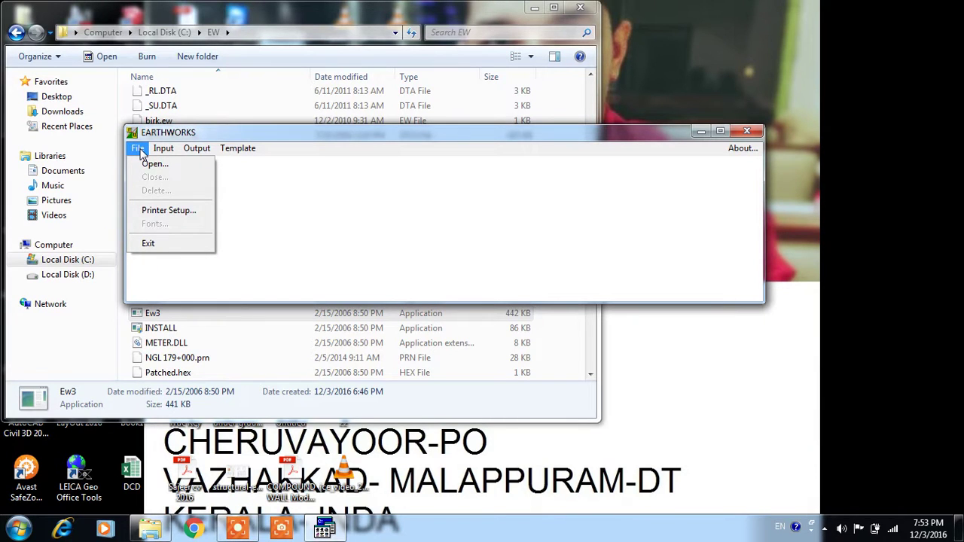
{"action": "left_click", "coordinate": [152, 164]}
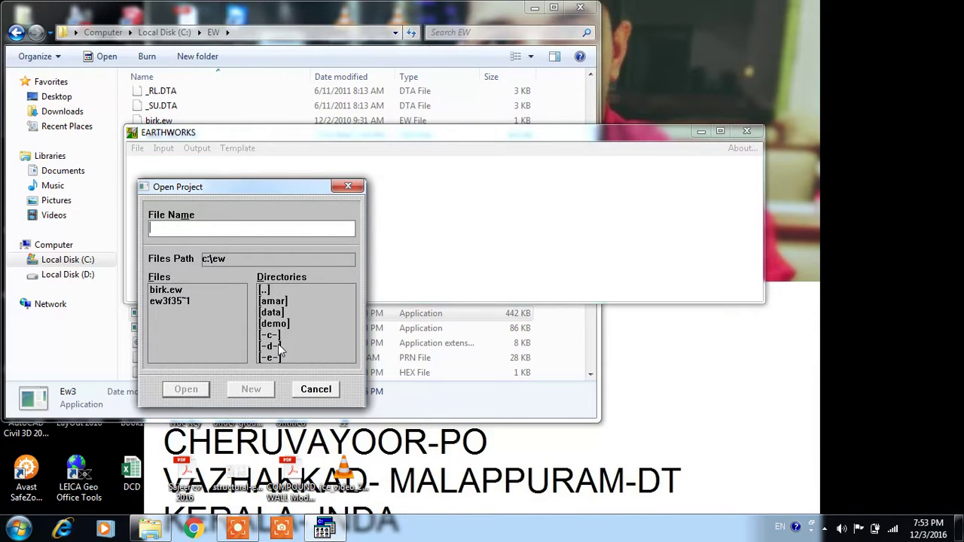
{"action": "double_click", "coordinate": [271, 347]}
{"action": "double_click", "coordinate": [289, 312]}
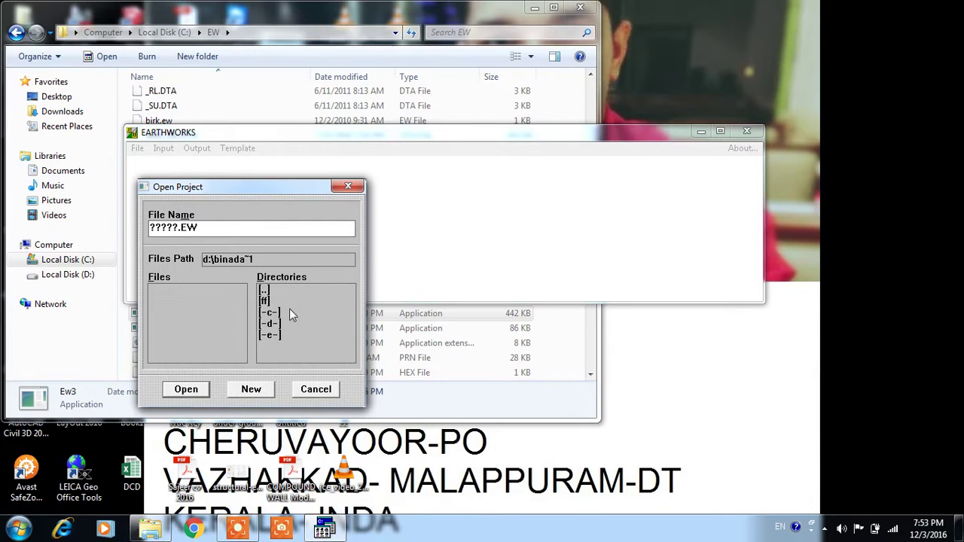
{"action": "left_click_drag", "start_coordinate": [179, 232], "coordinate": [131, 233]}
{"action": "type", "text": "102"}
{"action": "left_click", "coordinate": [244, 394]}
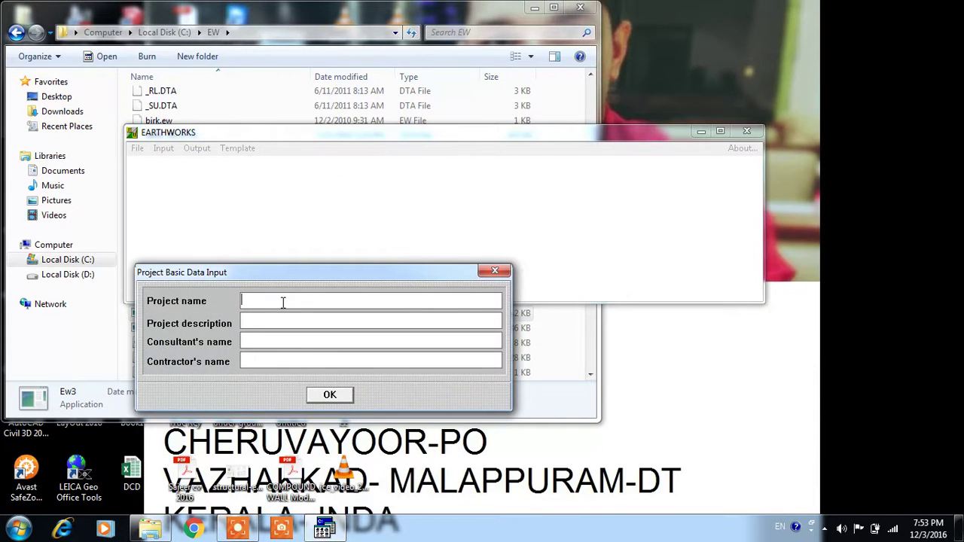
Fill in the project basic data with name binn, description "cut $ fill", consultant "dar al" and contractor rawafed.
{"action": "type", "text": "b"}
{"action": "left_click", "coordinate": [279, 314]}
{"action": "type", "text": "c"}
{"action": "type", "text": "ut $"}
{"action": "type", "text": "da"}
{"action": "left_click", "coordinate": [307, 360]}
{"action": "type", "text": "rawafed"}
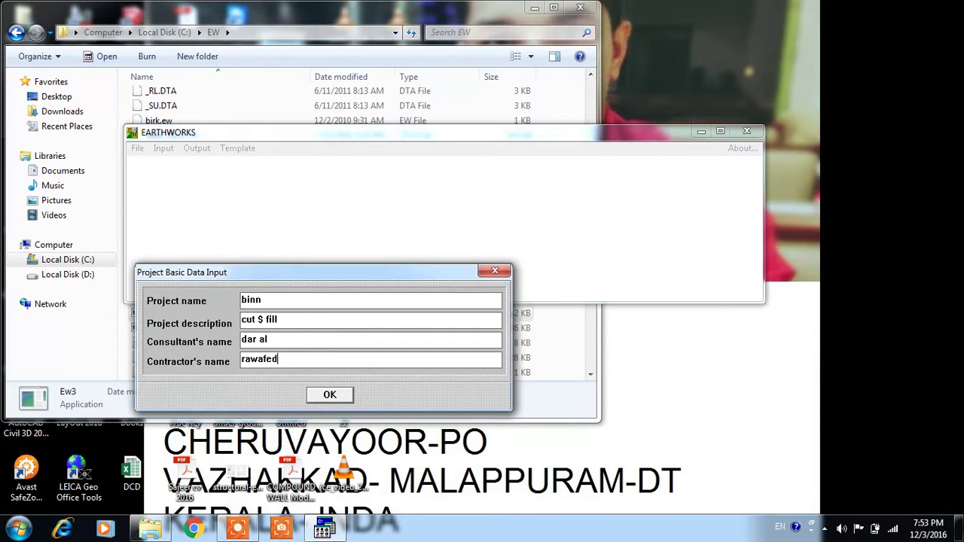
{"action": "left_click", "coordinate": [346, 397]}
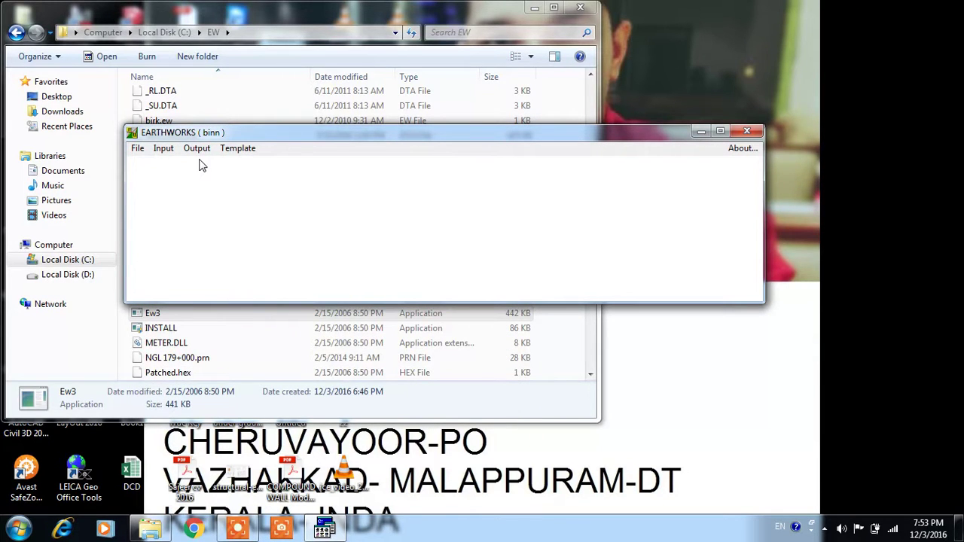
Import exi.prn from the ff folder on drive D as the ground levels and close the ground cross section input.
{"action": "left_click", "coordinate": [164, 148]}
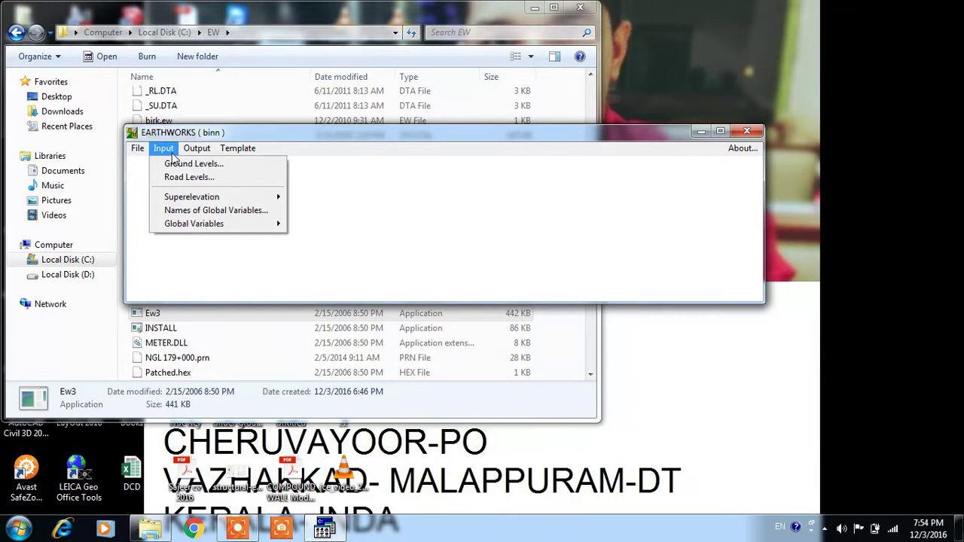
{"action": "left_click", "coordinate": [177, 166]}
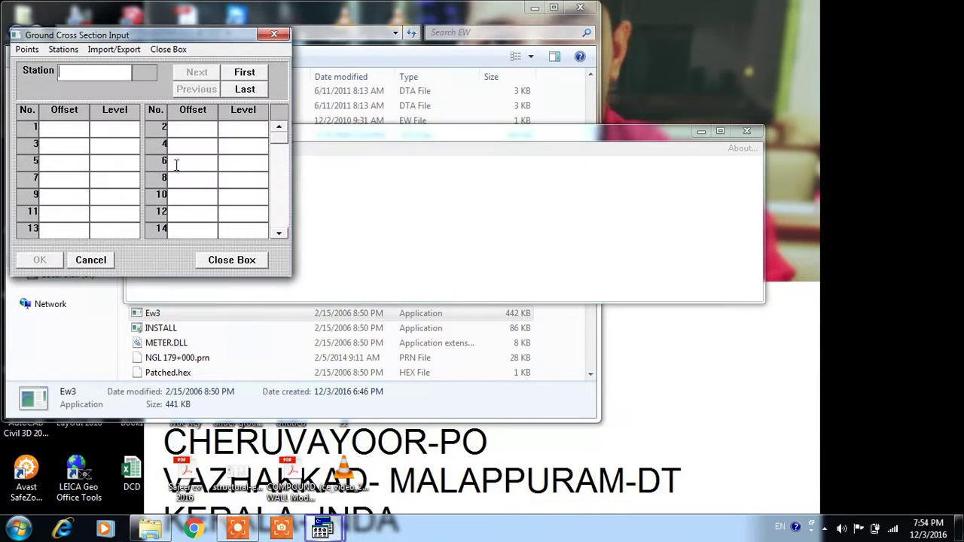
{"action": "left_click", "coordinate": [113, 49]}
{"action": "left_click", "coordinate": [113, 66]}
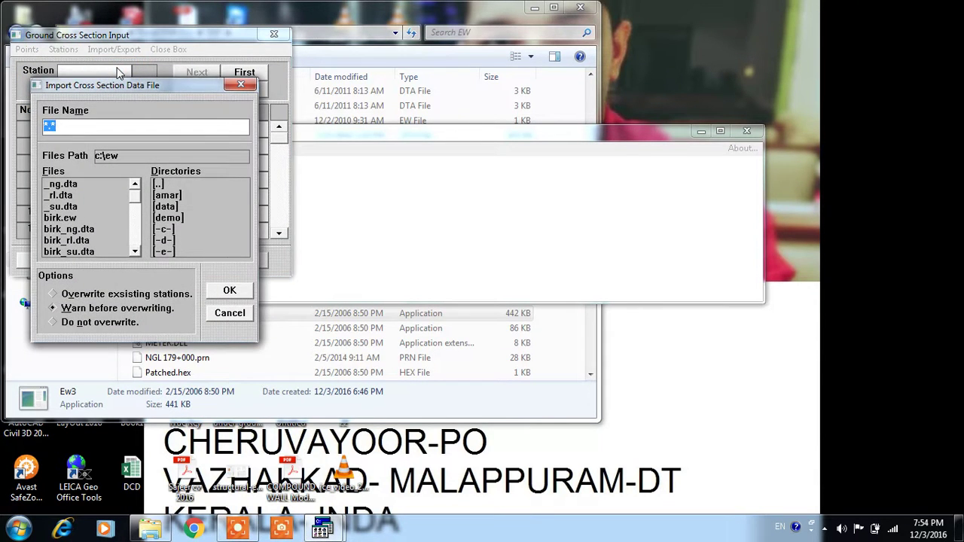
{"action": "double_click", "coordinate": [165, 240]}
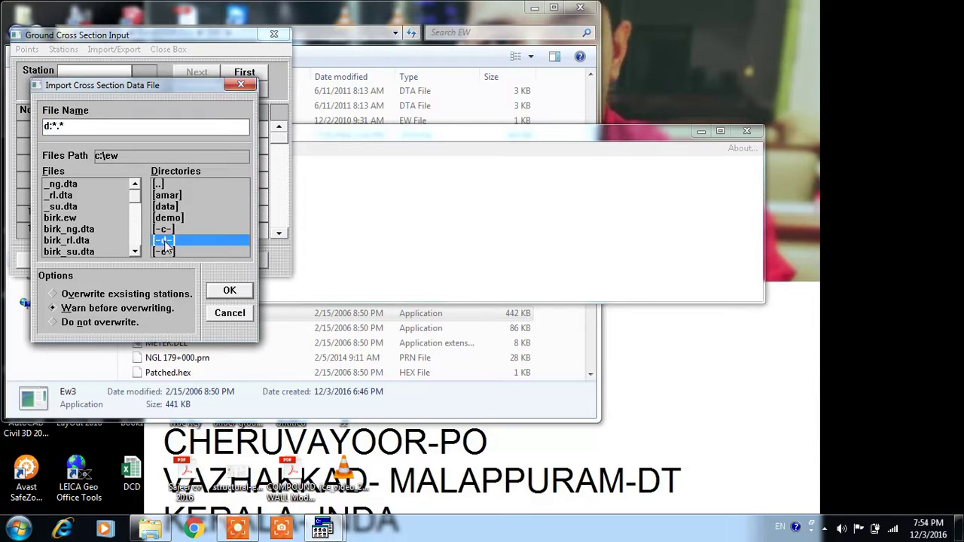
{"action": "double_click", "coordinate": [160, 195]}
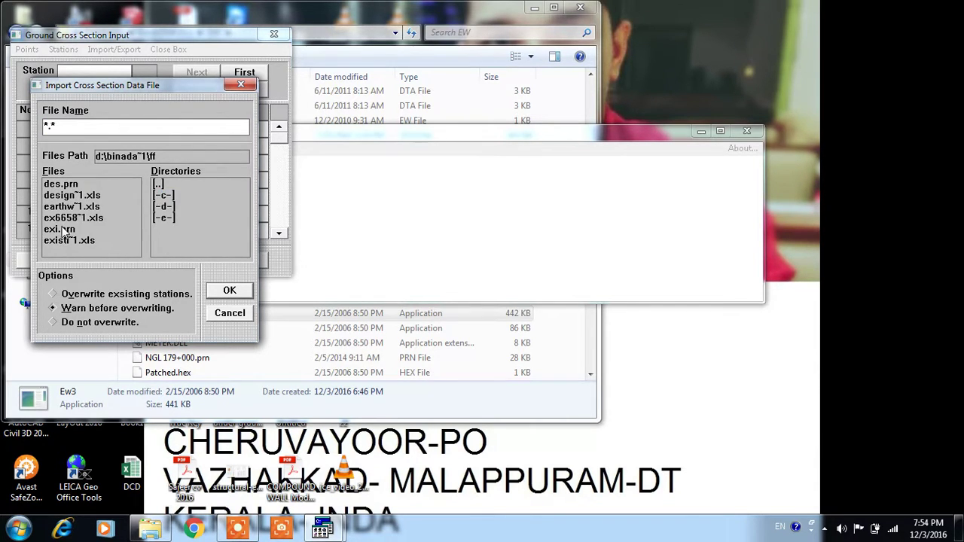
{"action": "left_click", "coordinate": [60, 229]}
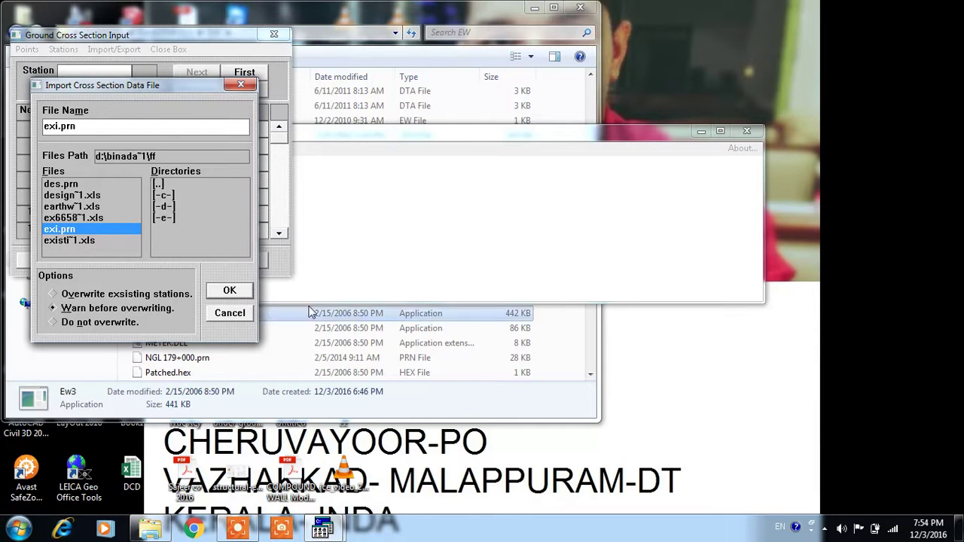
{"action": "left_click", "coordinate": [226, 290]}
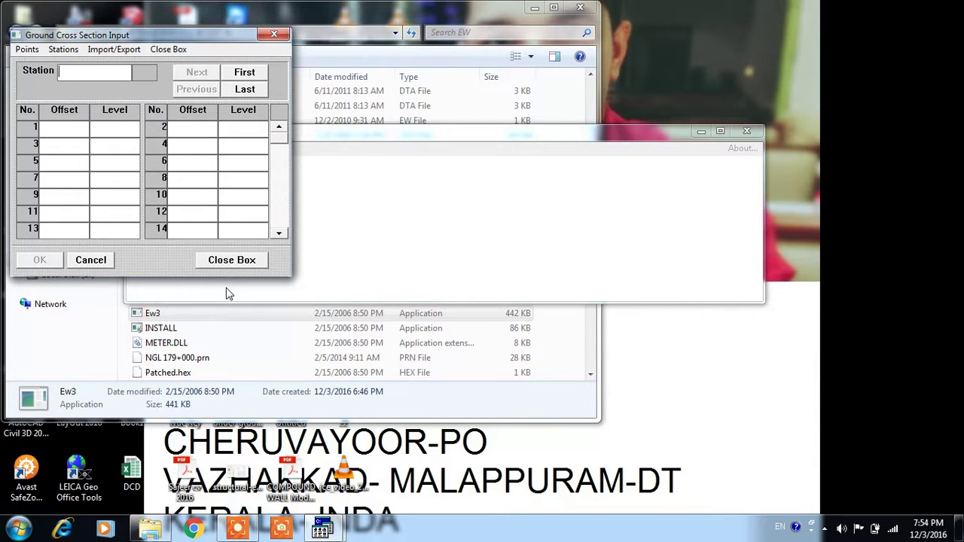
{"action": "left_click", "coordinate": [109, 49]}
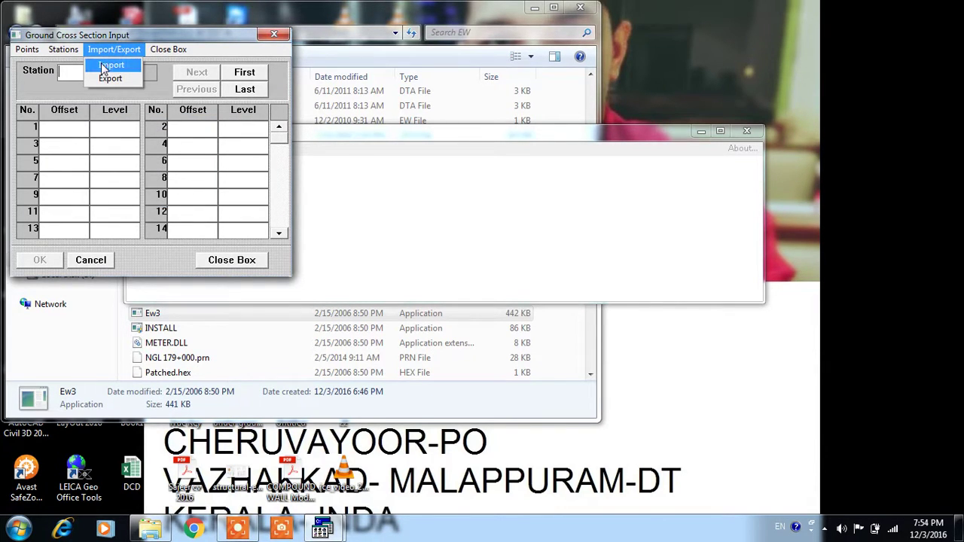
{"action": "left_click", "coordinate": [234, 261]}
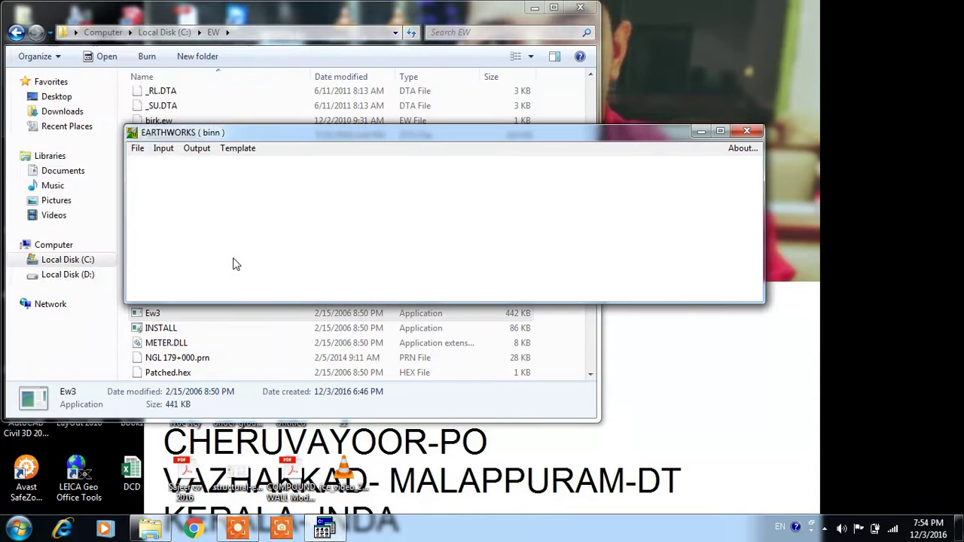
Import des.prn from the ff folder on drive D as the road levels and close the road cross section input.
{"action": "left_click", "coordinate": [164, 148]}
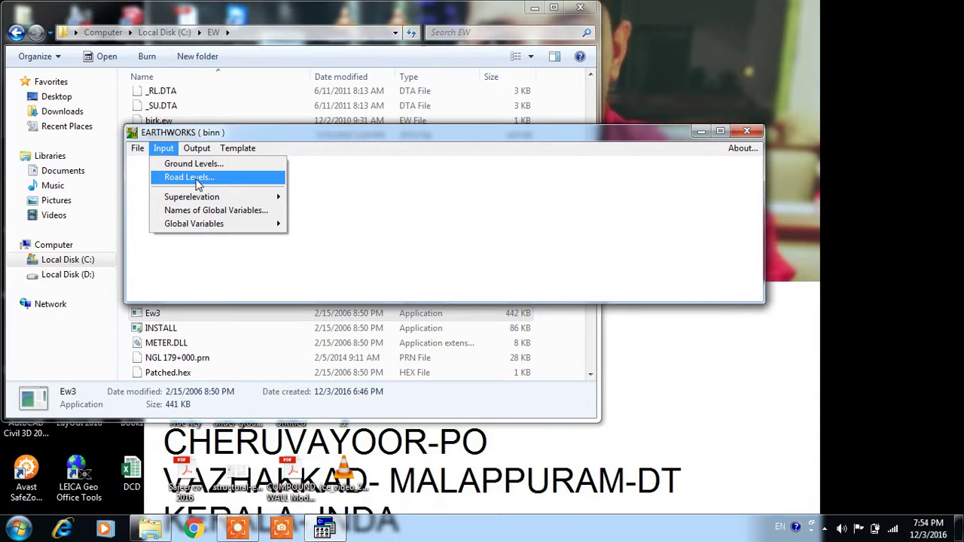
{"action": "left_click", "coordinate": [195, 179]}
{"action": "left_click", "coordinate": [159, 80]}
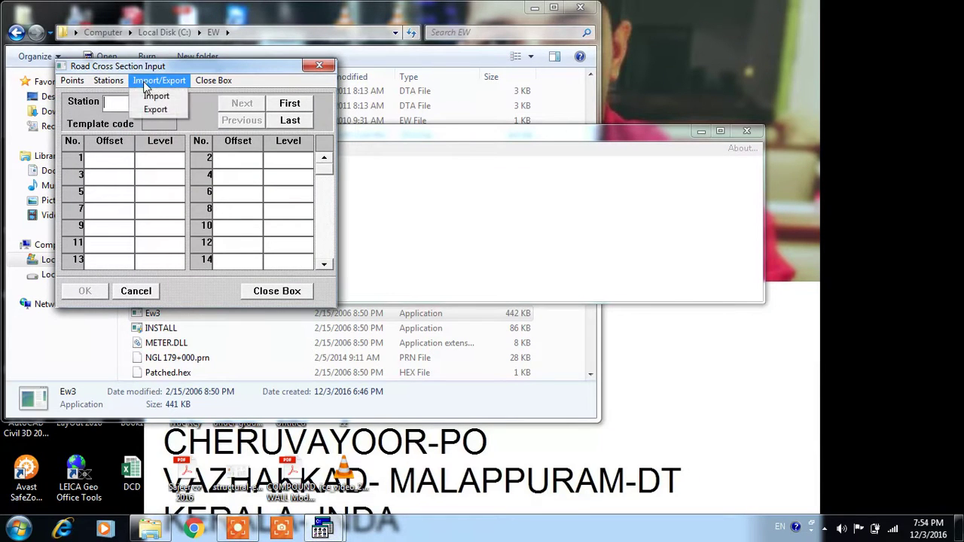
{"action": "left_click", "coordinate": [156, 98]}
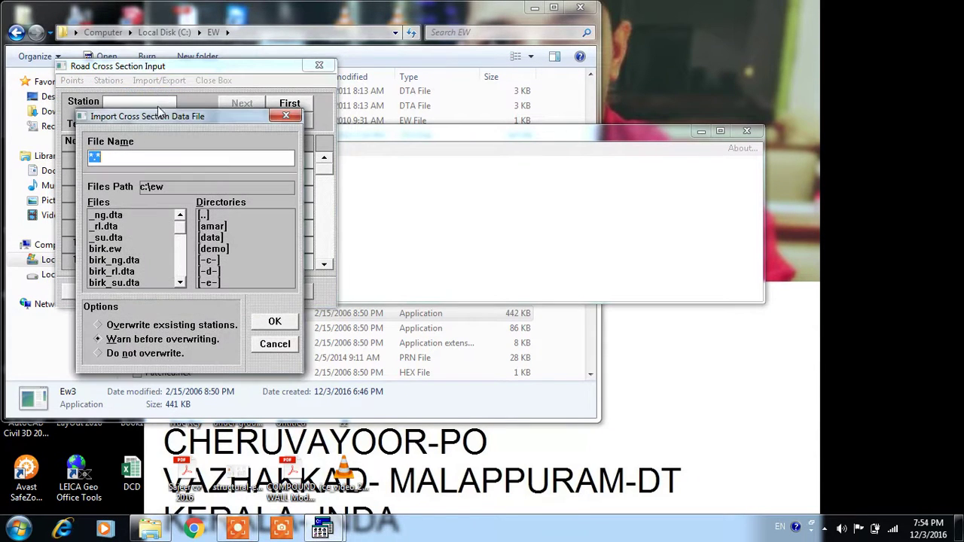
{"action": "double_click", "coordinate": [212, 270]}
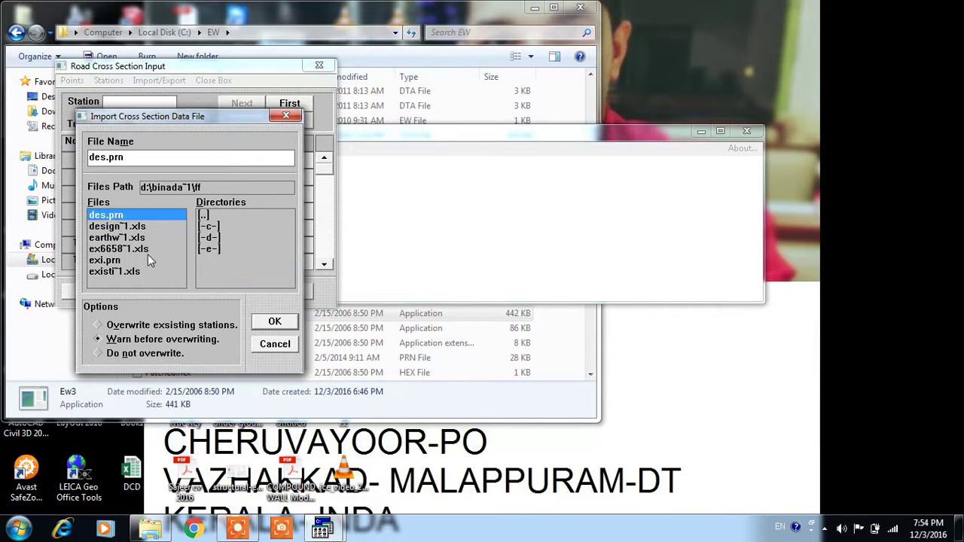
{"action": "left_click", "coordinate": [116, 260]}
{"action": "left_click", "coordinate": [117, 216]}
{"action": "left_click", "coordinate": [263, 324]}
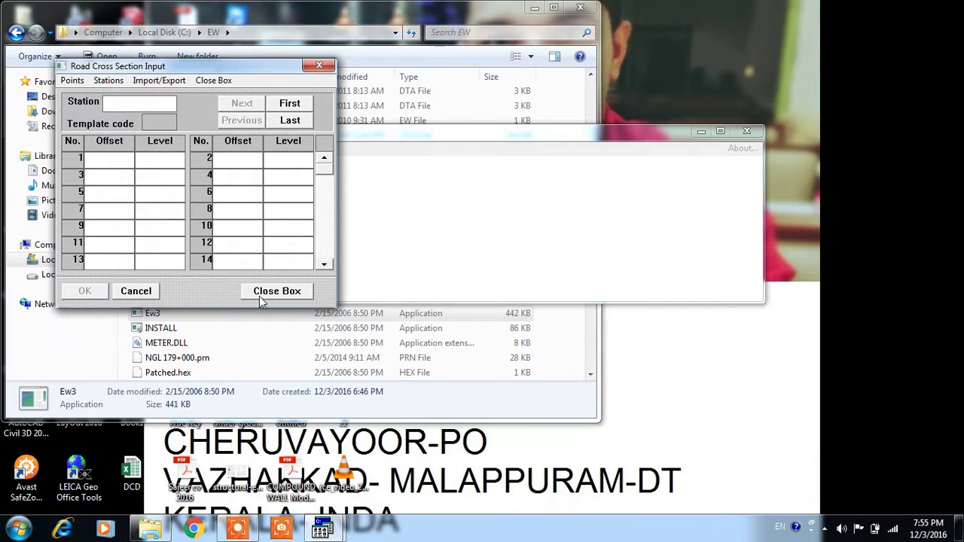
{"action": "left_click", "coordinate": [260, 294]}
Display the cross sections and compare the ground and road profiles from station 200 to station 275.
{"action": "left_click", "coordinate": [194, 148]}
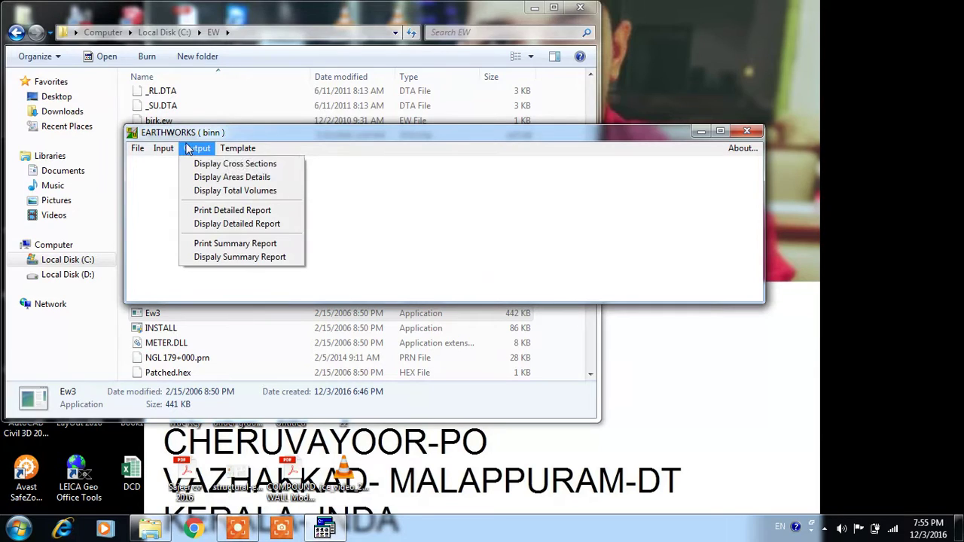
{"action": "left_click", "coordinate": [226, 161]}
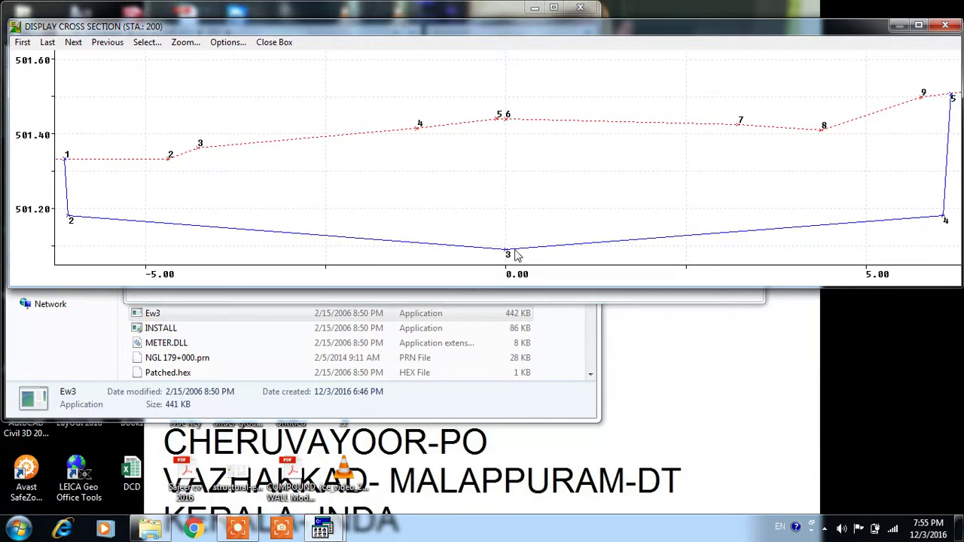
{"action": "left_click", "coordinate": [73, 42]}
{"action": "left_click", "coordinate": [73, 42]}
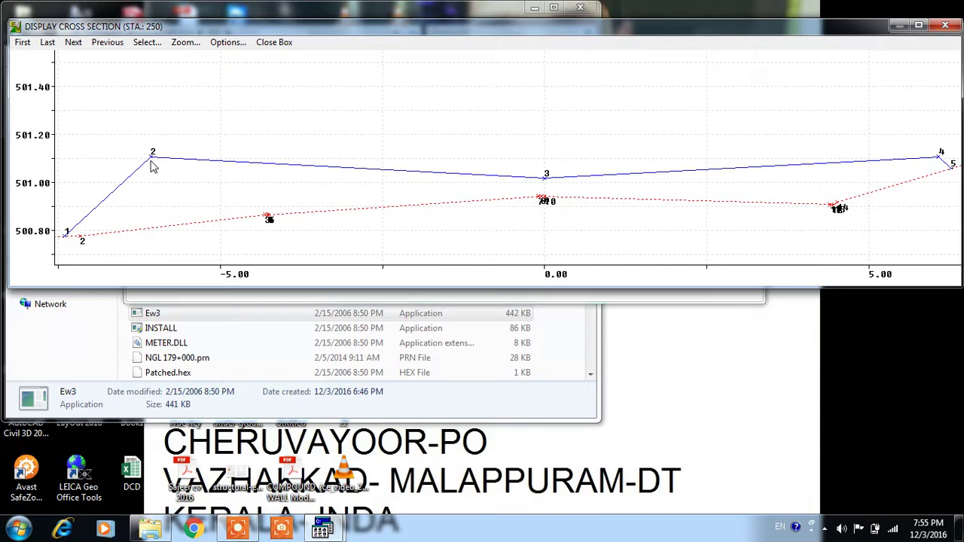
{"action": "left_click", "coordinate": [83, 45]}
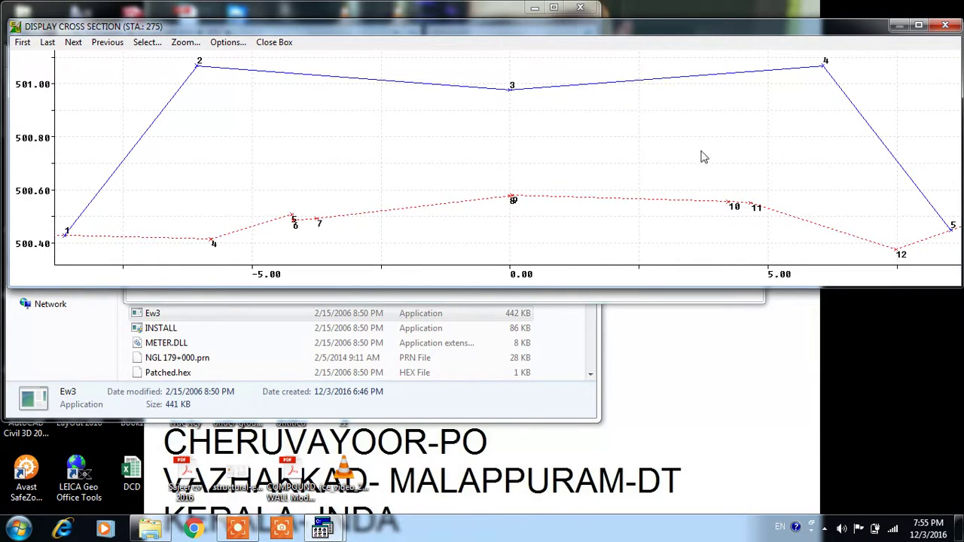
Review the cross sections beyond station 275 one by one through to the last station, 1025.
{"action": "left_click", "coordinate": [75, 43]}
{"action": "left_click", "coordinate": [76, 43]}
{"action": "left_click", "coordinate": [75, 42]}
{"action": "left_click", "coordinate": [75, 43]}
{"action": "left_click", "coordinate": [76, 43]}
{"action": "left_click", "coordinate": [76, 43]}
{"action": "left_click", "coordinate": [76, 43]}
{"action": "left_click", "coordinate": [75, 43]}
{"action": "left_click", "coordinate": [76, 43]}
{"action": "left_click", "coordinate": [78, 42]}
{"action": "left_click", "coordinate": [78, 43]}
{"action": "left_click", "coordinate": [78, 42]}
{"action": "left_click", "coordinate": [78, 43]}
{"action": "left_click", "coordinate": [77, 42]}
{"action": "left_click", "coordinate": [77, 43]}
{"action": "left_click", "coordinate": [78, 42]}
{"action": "left_click", "coordinate": [78, 43]}
{"action": "left_click", "coordinate": [73, 42]}
{"action": "left_click", "coordinate": [73, 42]}
{"action": "left_click", "coordinate": [73, 42]}
{"action": "left_click", "coordinate": [73, 42]}
{"action": "left_click", "coordinate": [73, 42]}
{"action": "left_click", "coordinate": [73, 42]}
{"action": "left_click", "coordinate": [73, 42]}
{"action": "left_click", "coordinate": [73, 42]}
{"action": "left_click", "coordinate": [73, 43]}
{"action": "left_click", "coordinate": [74, 42]}
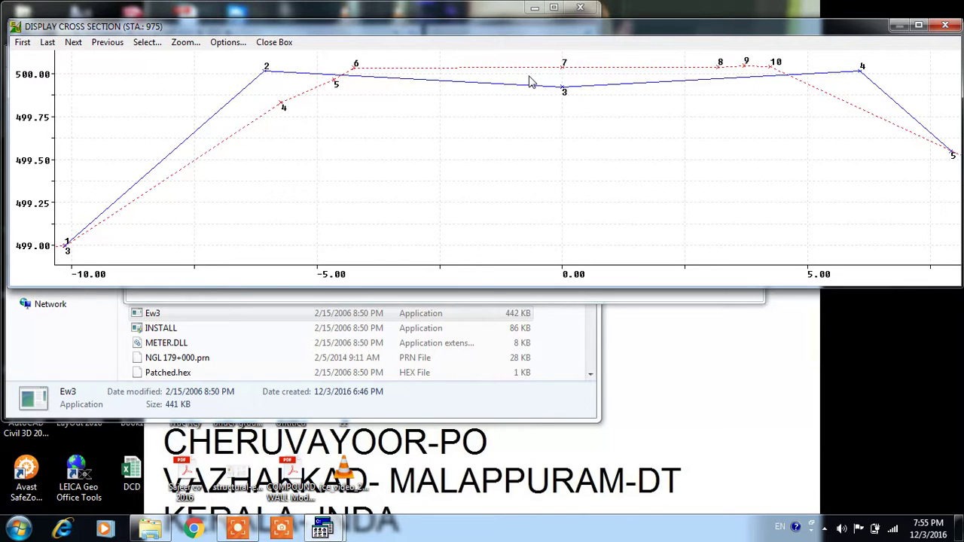
{"action": "left_click", "coordinate": [73, 42]}
{"action": "left_click", "coordinate": [73, 43]}
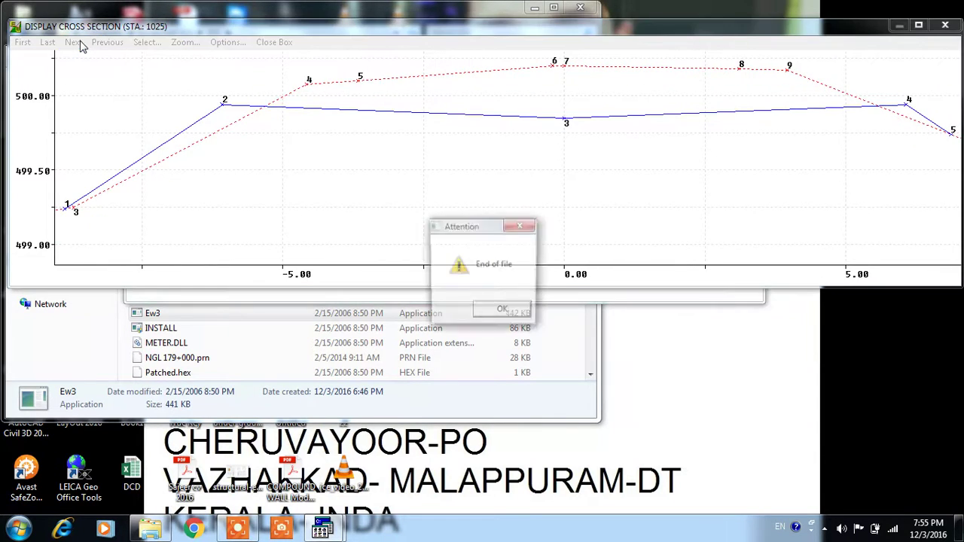
{"action": "left_click", "coordinate": [506, 311]}
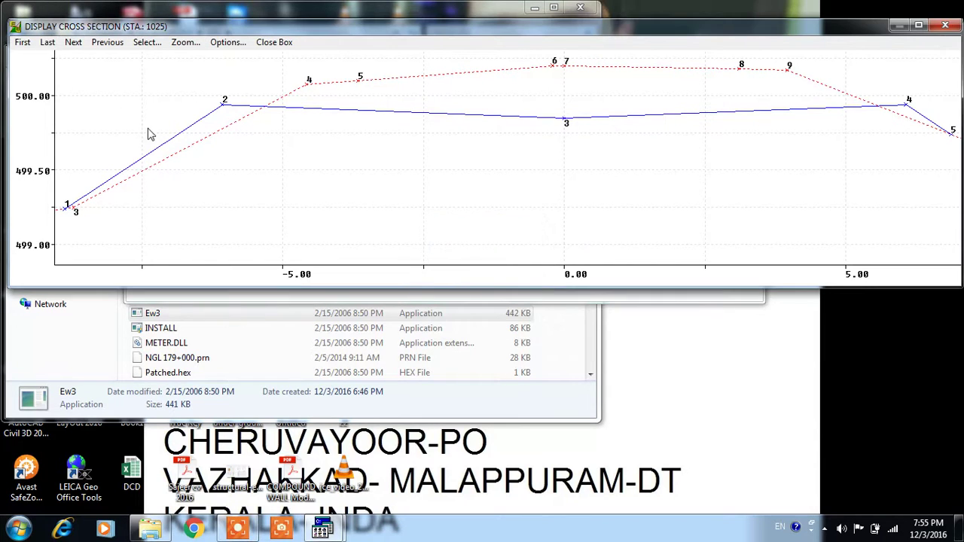
Go back through the cross sections from station 1025 to station 850 and examine its profiles.
{"action": "left_click", "coordinate": [98, 43]}
{"action": "left_click", "coordinate": [98, 43]}
{"action": "left_click", "coordinate": [97, 43]}
{"action": "left_click", "coordinate": [98, 44]}
{"action": "left_click", "coordinate": [96, 44]}
{"action": "left_click", "coordinate": [98, 43]}
{"action": "left_click", "coordinate": [98, 43]}
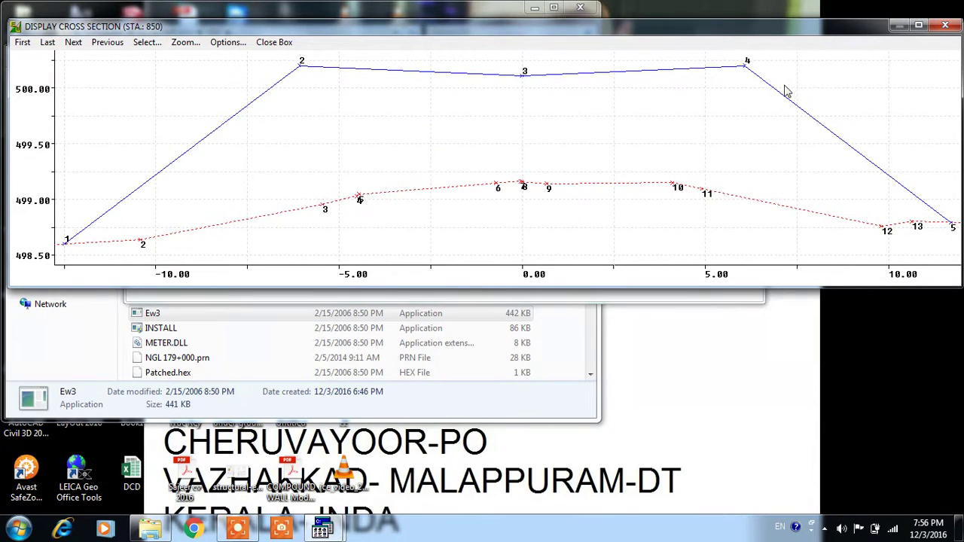
Close the cross section display and try to display the total volumes.
{"action": "left_click", "coordinate": [944, 26]}
{"action": "left_click", "coordinate": [196, 148]}
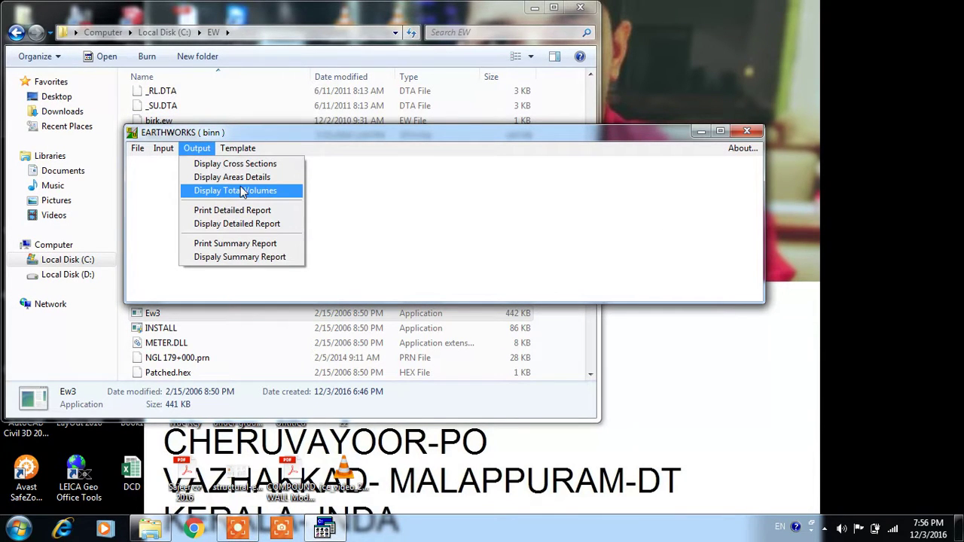
{"action": "left_click", "coordinate": [240, 191]}
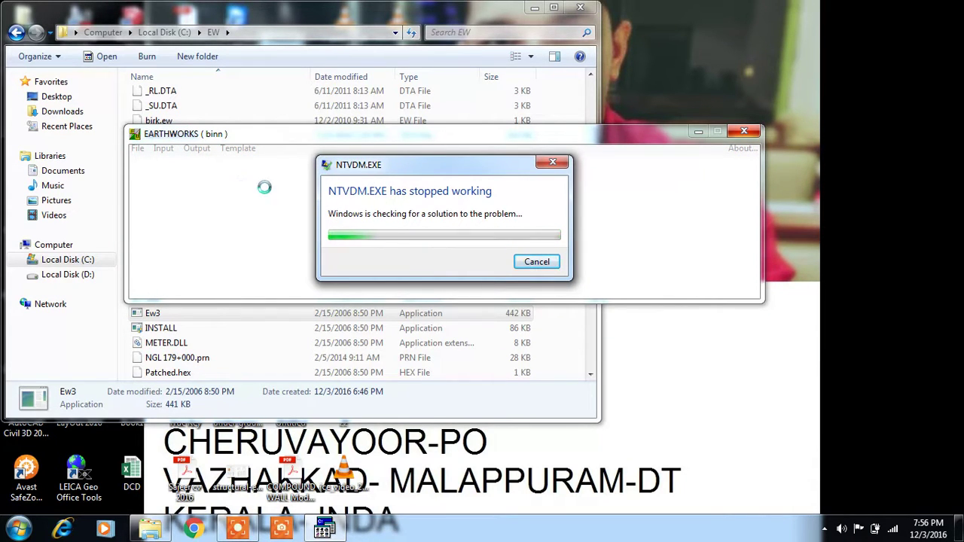
{"action": "left_click", "coordinate": [536, 261]}
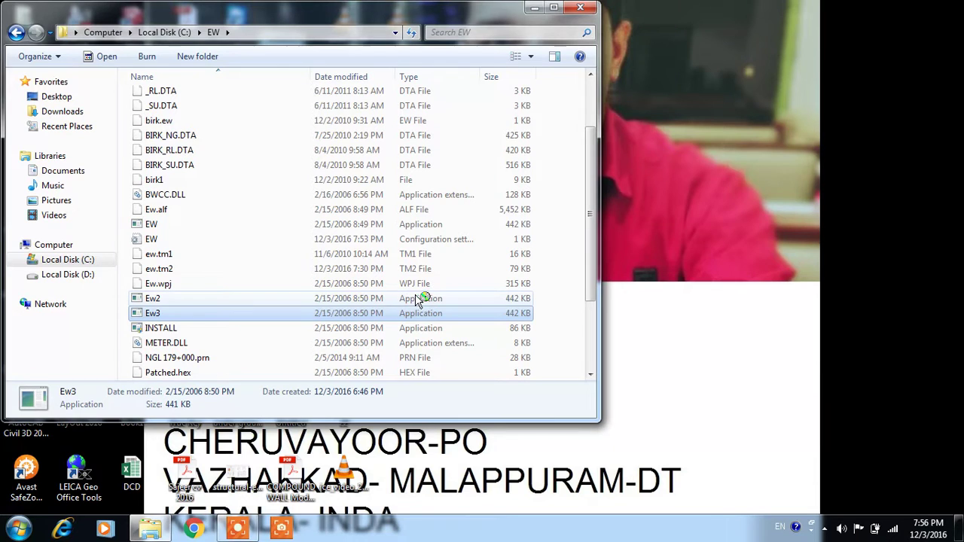
{"action": "left_click", "coordinate": [825, 529]}
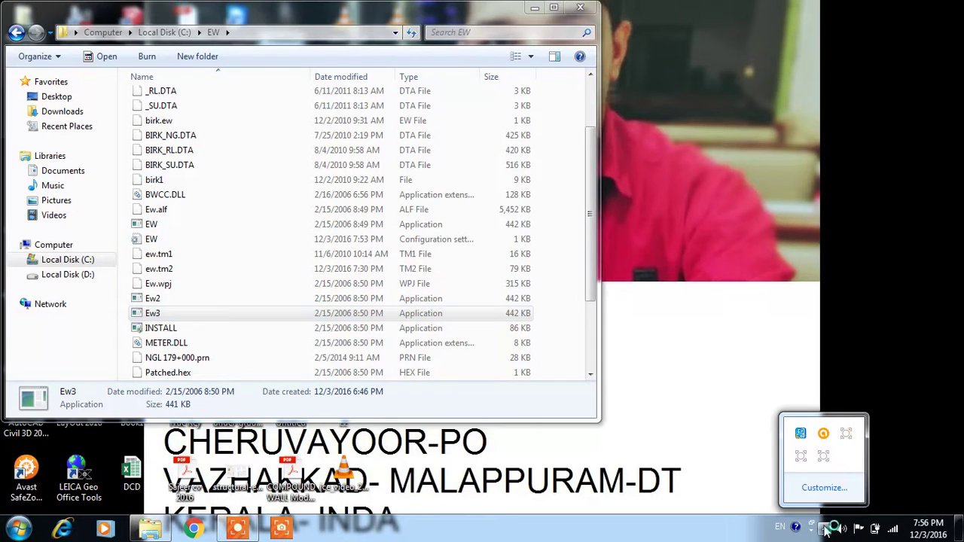
{"action": "left_click", "coordinate": [846, 433]}
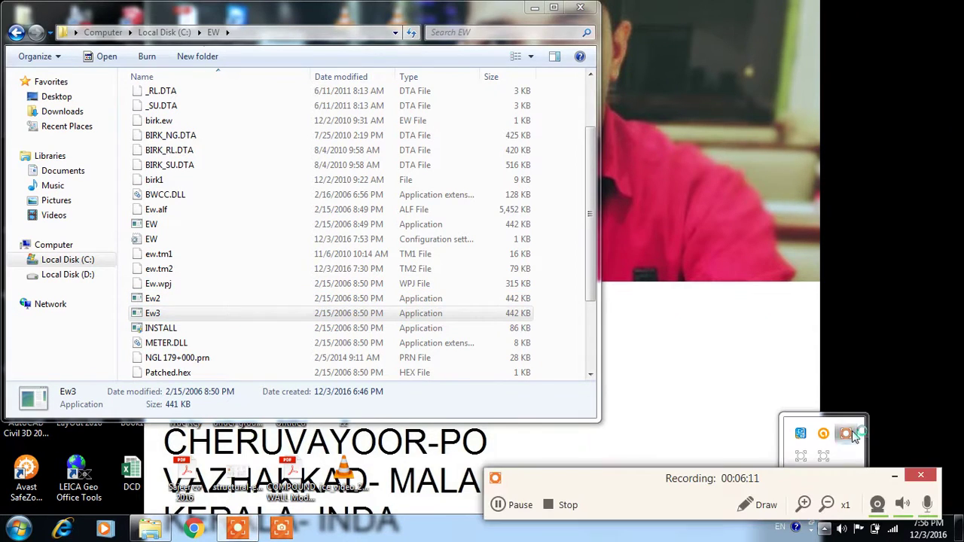
{"action": "left_click", "coordinate": [502, 506]}
{"action": "left_click", "coordinate": [498, 506]}
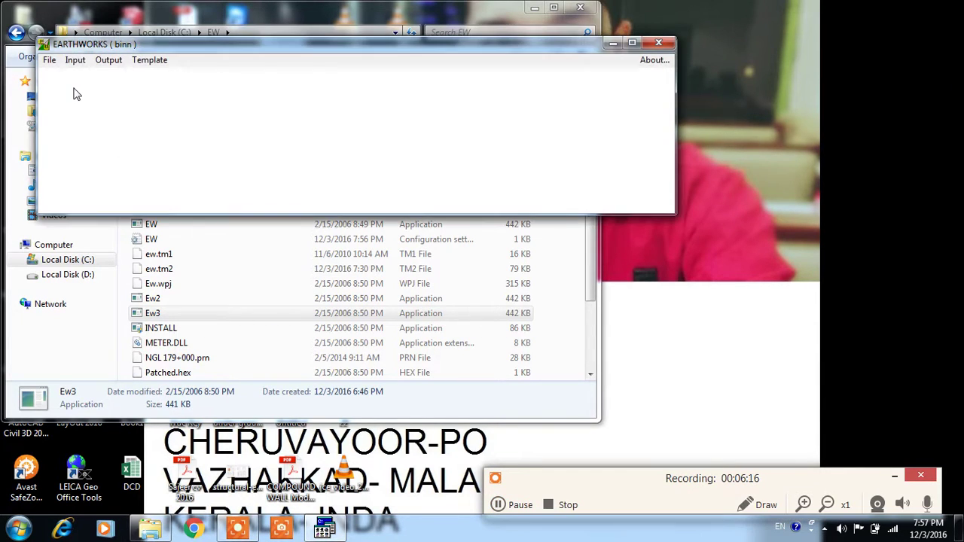
Display the total fill and cut volumes of the binn project and close the result.
{"action": "left_click", "coordinate": [108, 60]}
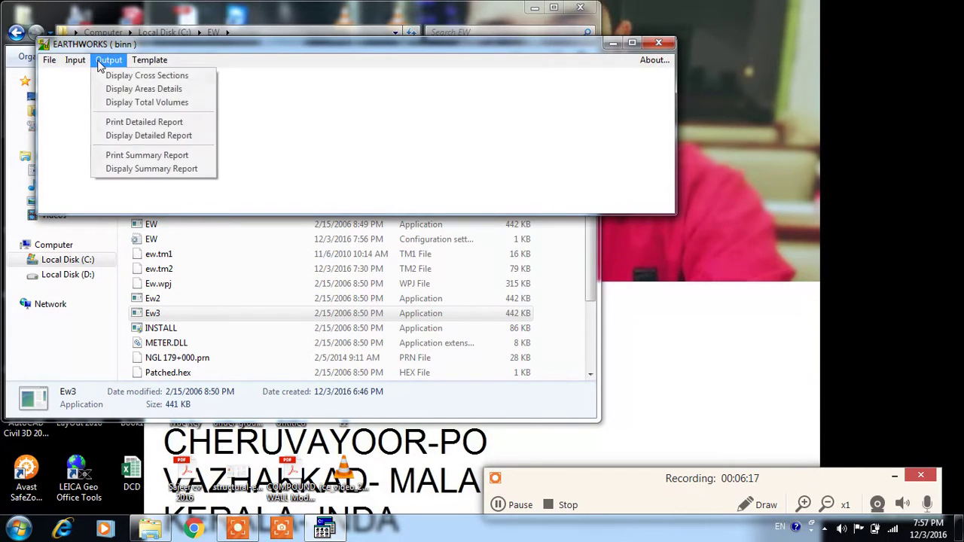
{"action": "left_click", "coordinate": [181, 103]}
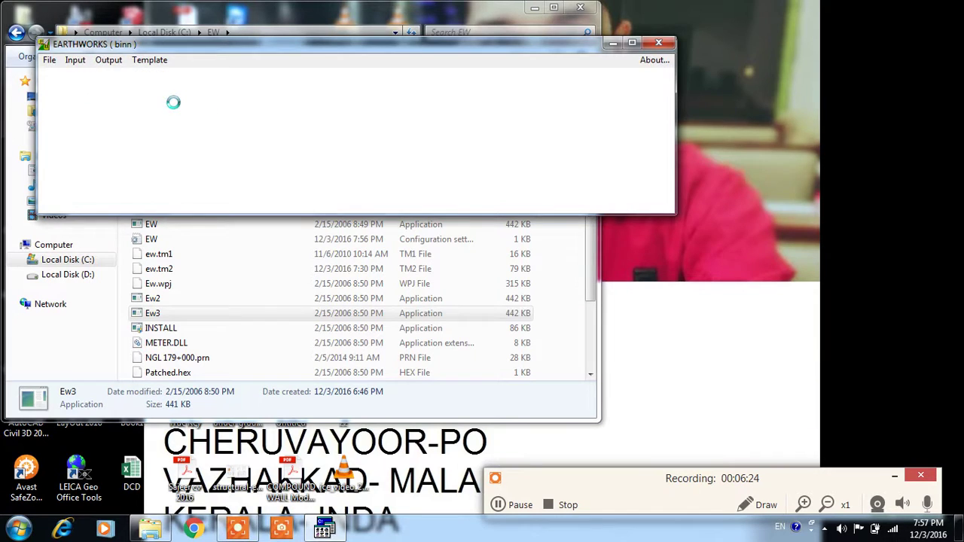
{"action": "left_click", "coordinate": [158, 221]}
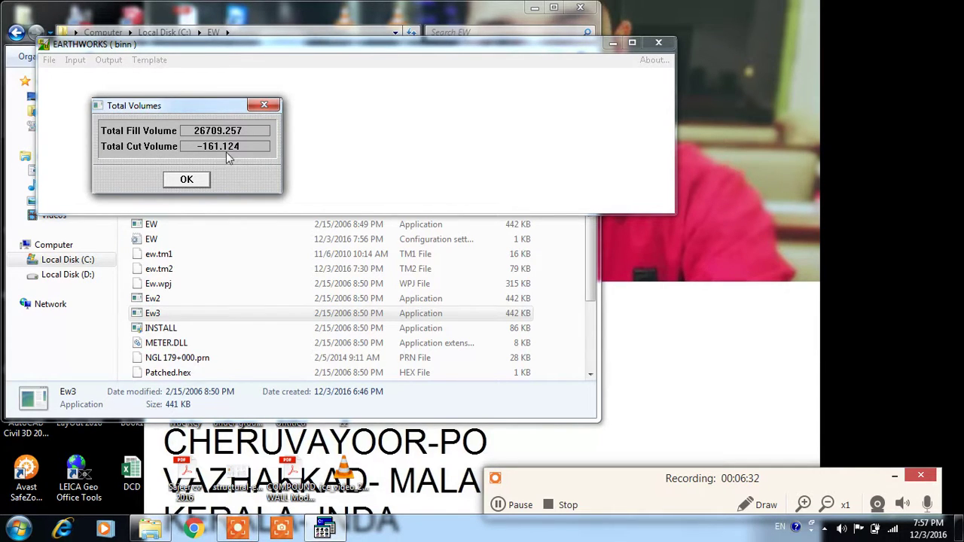
{"action": "left_click", "coordinate": [187, 179]}
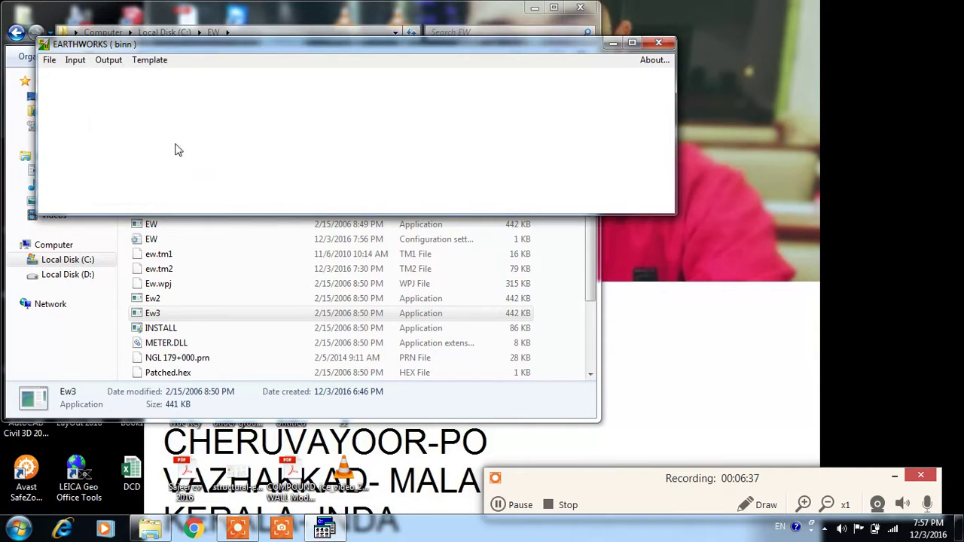
Check the default PDF printer and print the detailed report for stations 200 to 1025 as PRINTING CROSS SECTIONS in the BINADAVAN EARTH WORK folder.
{"action": "left_click", "coordinate": [108, 60]}
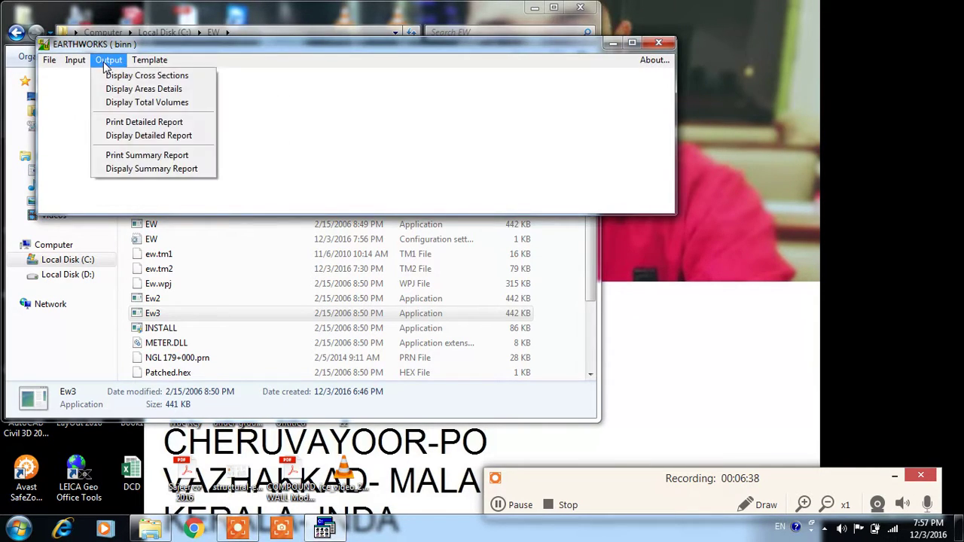
{"action": "left_click", "coordinate": [136, 123]}
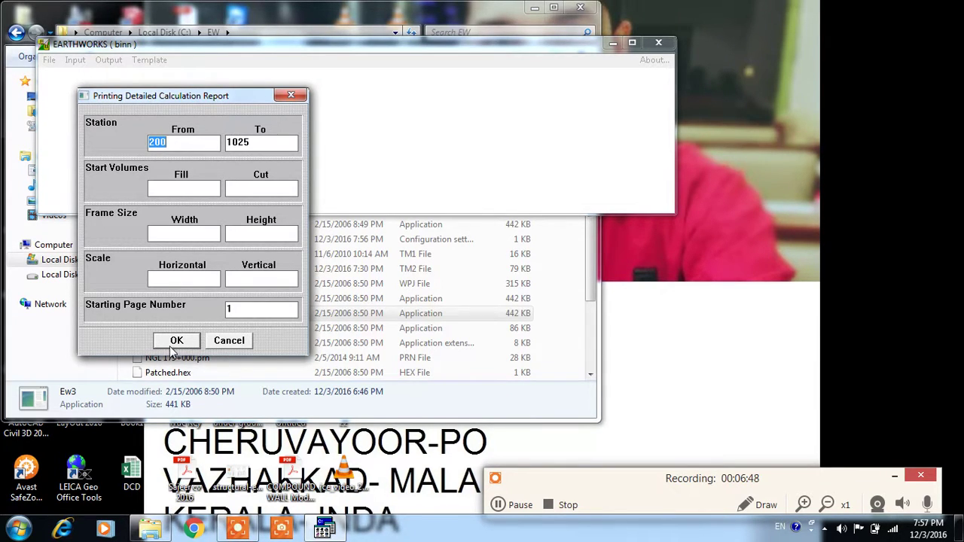
{"action": "left_click", "coordinate": [21, 529]}
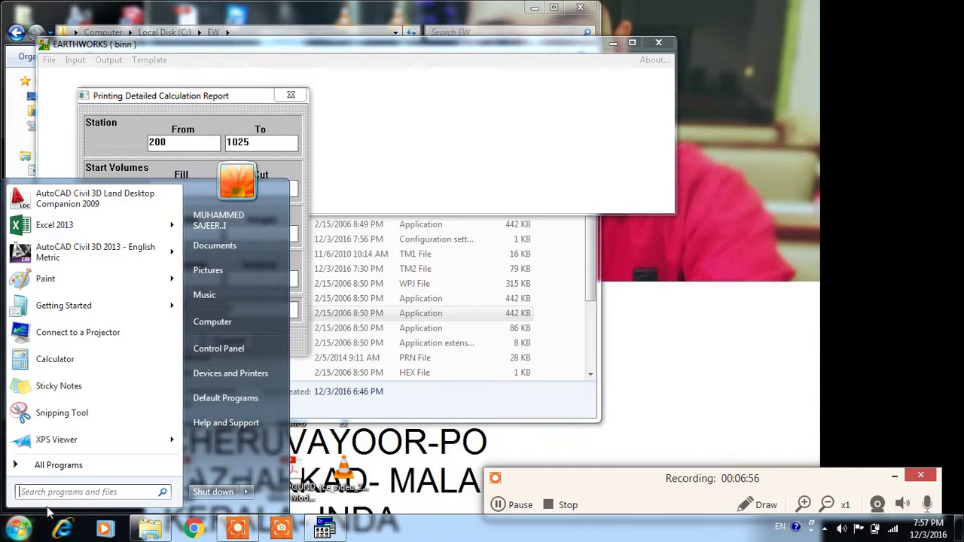
{"action": "left_click", "coordinate": [219, 370]}
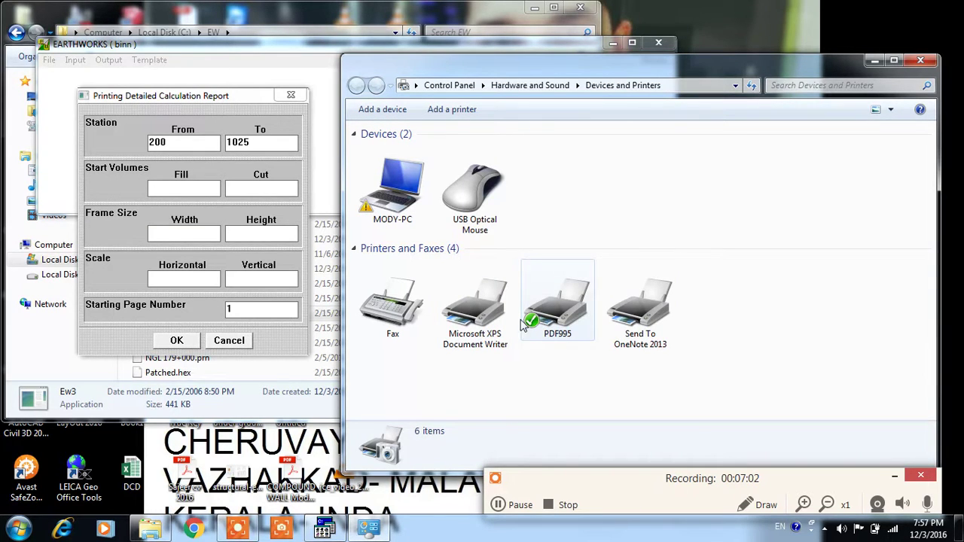
{"action": "left_click", "coordinate": [921, 60]}
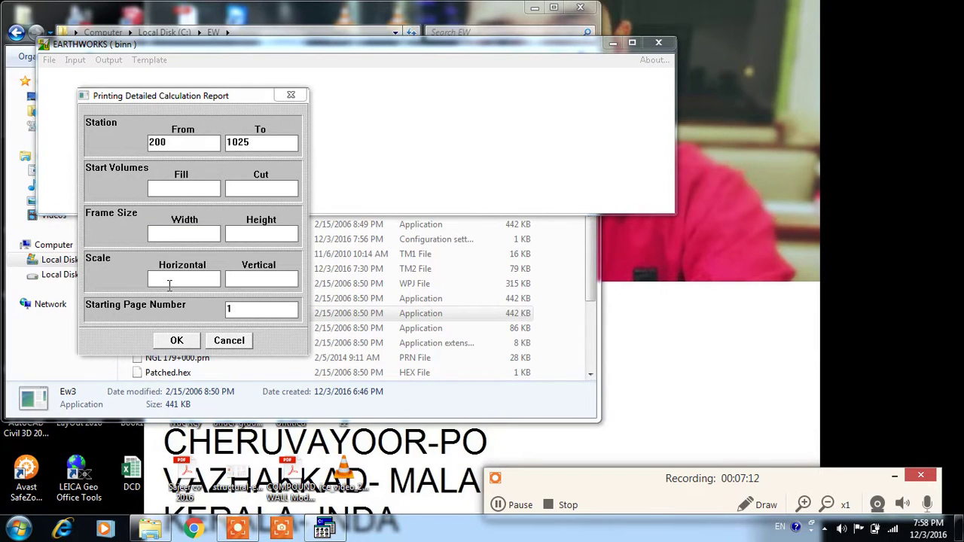
{"action": "left_click", "coordinate": [170, 341]}
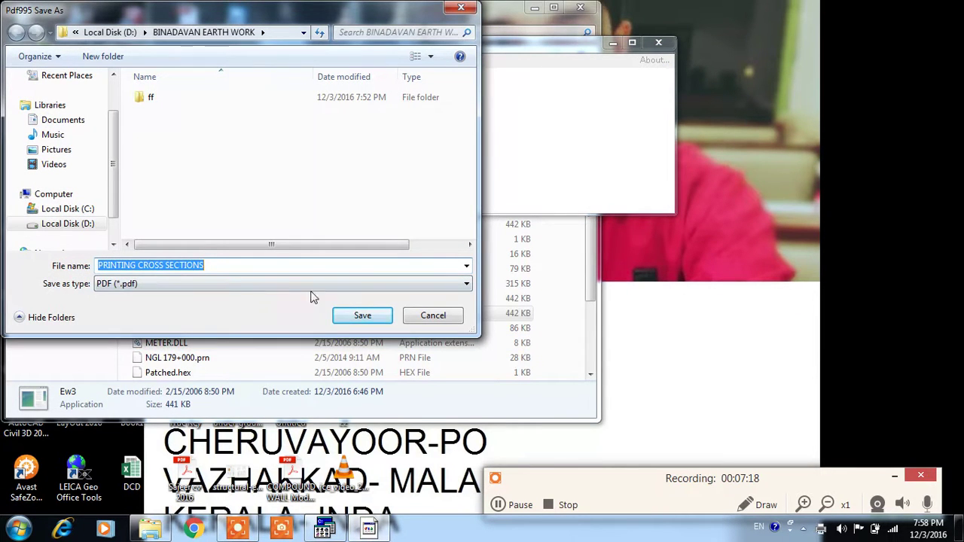
{"action": "left_click", "coordinate": [354, 317]}
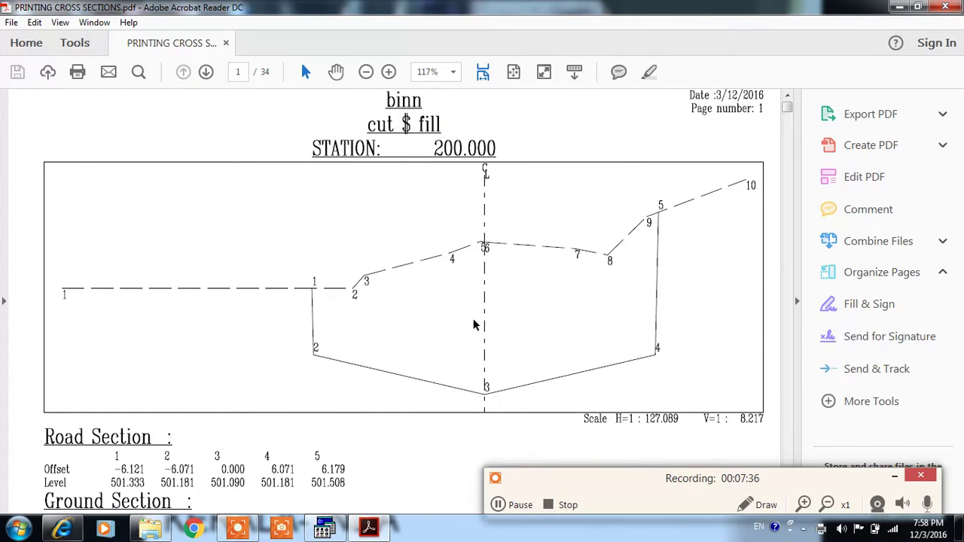
Read the detailed report's cross sections and total areas and volumes from station 200 to station 250.
{"action": "scroll", "coordinate": [473, 309], "scroll_direction": "down", "scroll_amount": 10}
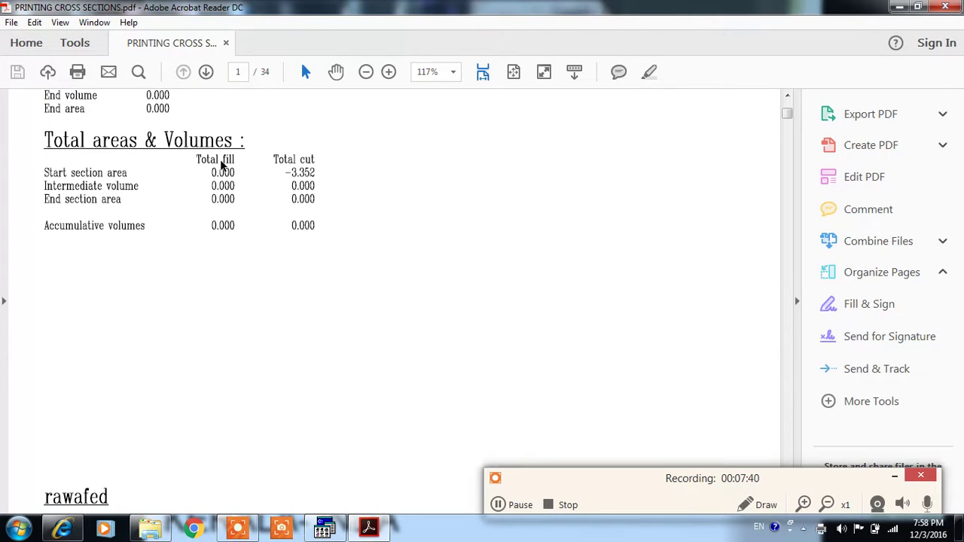
{"action": "scroll", "coordinate": [392, 248], "scroll_direction": "down", "scroll_amount": 15}
{"action": "scroll", "coordinate": [431, 283], "scroll_direction": "down", "scroll_amount": 8}
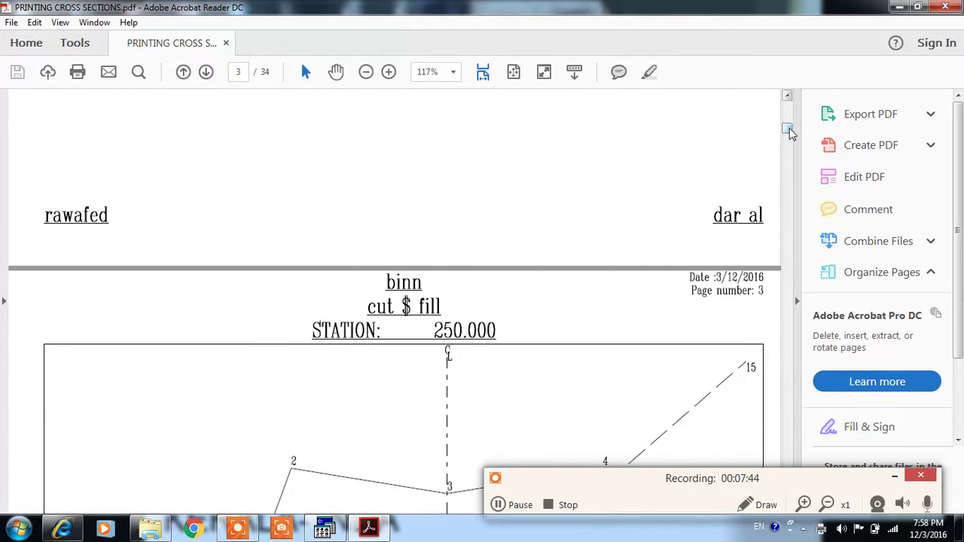
{"action": "scroll", "coordinate": [663, 280], "scroll_direction": "down", "scroll_amount": 5}
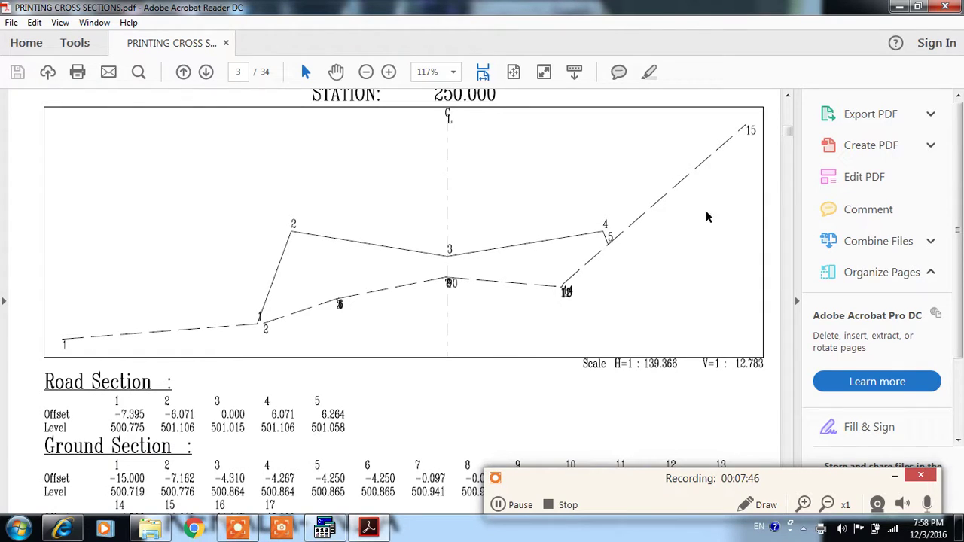
Go to page 33 of the detailed report and examine the cross section at station 1+000.
{"action": "left_click_drag", "start_coordinate": [786, 131], "coordinate": [795, 474]}
{"action": "scroll", "coordinate": [691, 400], "scroll_direction": "down", "scroll_amount": 15}
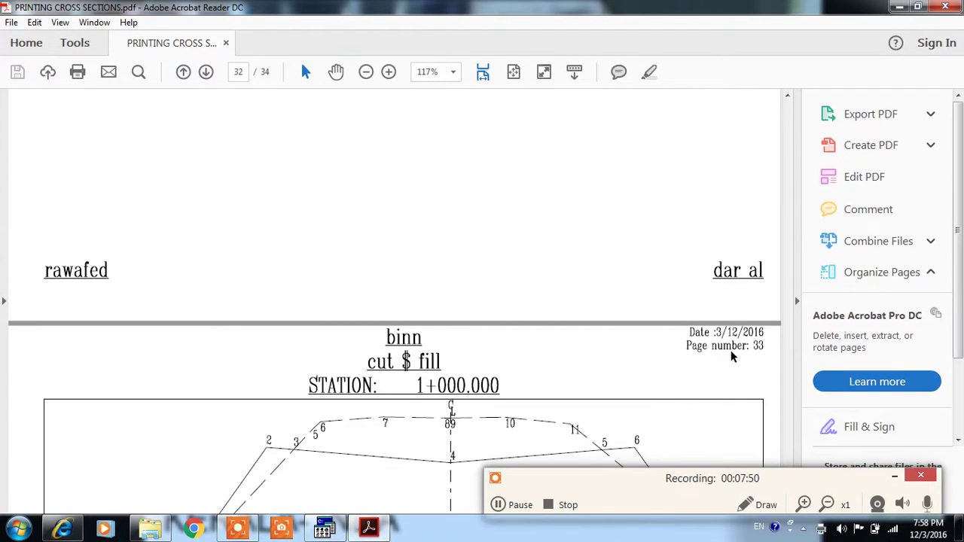
{"action": "scroll", "coordinate": [793, 311], "scroll_direction": "down", "scroll_amount": 6}
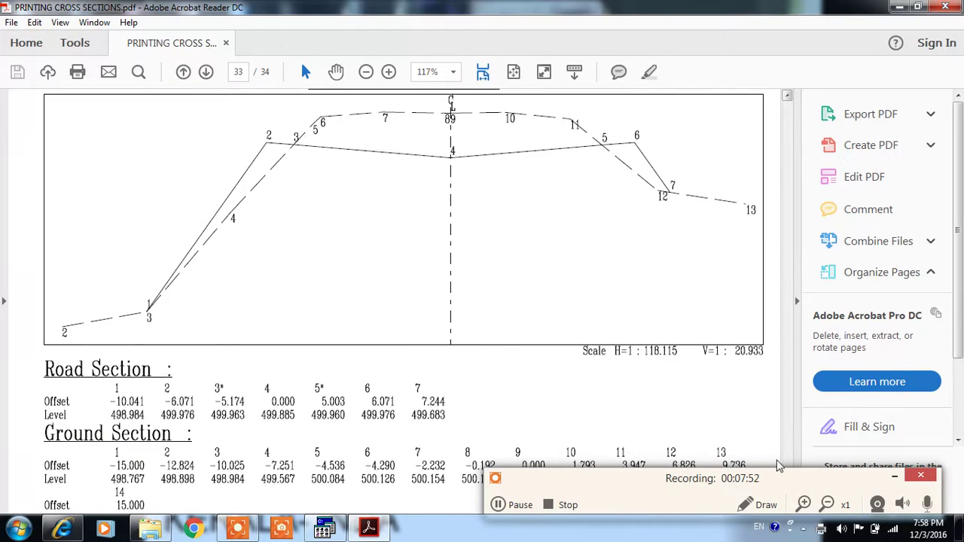
{"action": "left_click", "coordinate": [895, 479]}
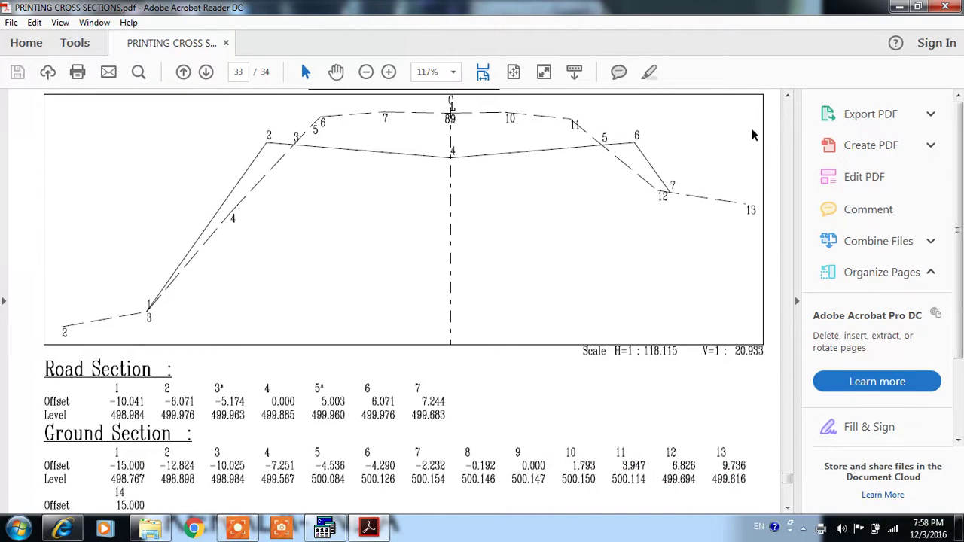
{"action": "left_click", "coordinate": [788, 97]}
{"action": "left_click", "coordinate": [788, 96]}
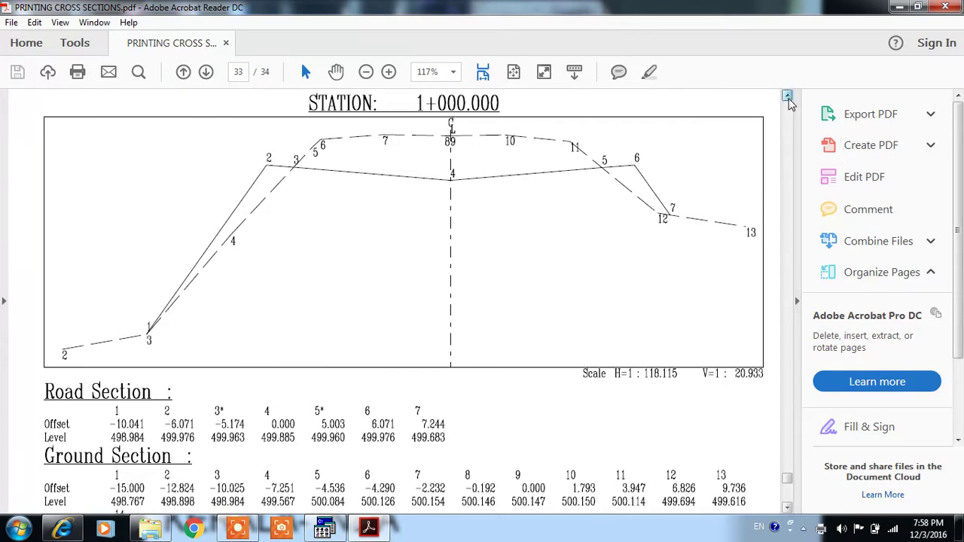
Examine the station 1+025 cross section and its accumulative volumes, and compare them with those of station 1+000.
{"action": "left_click", "coordinate": [788, 501]}
{"action": "left_click", "coordinate": [787, 501]}
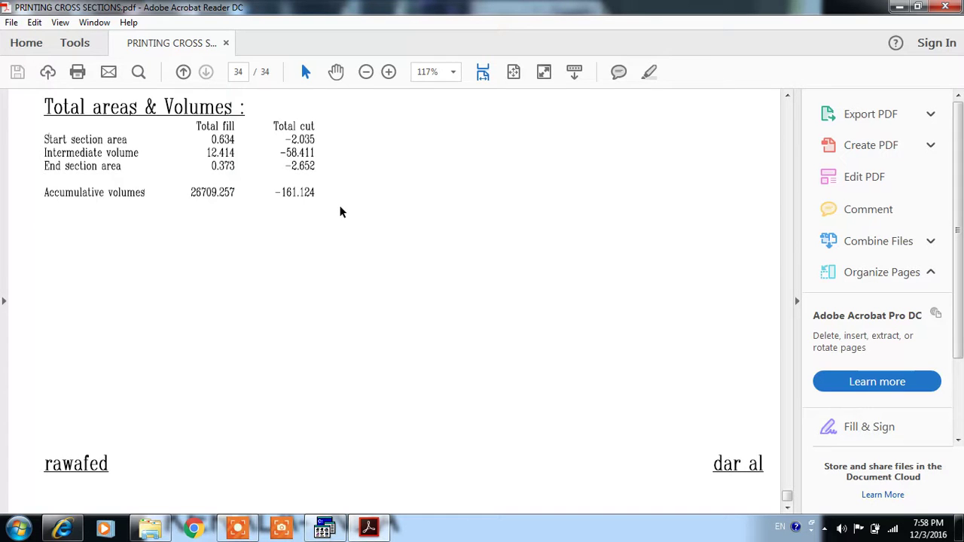
{"action": "scroll", "coordinate": [340, 213], "scroll_direction": "up", "scroll_amount": 10}
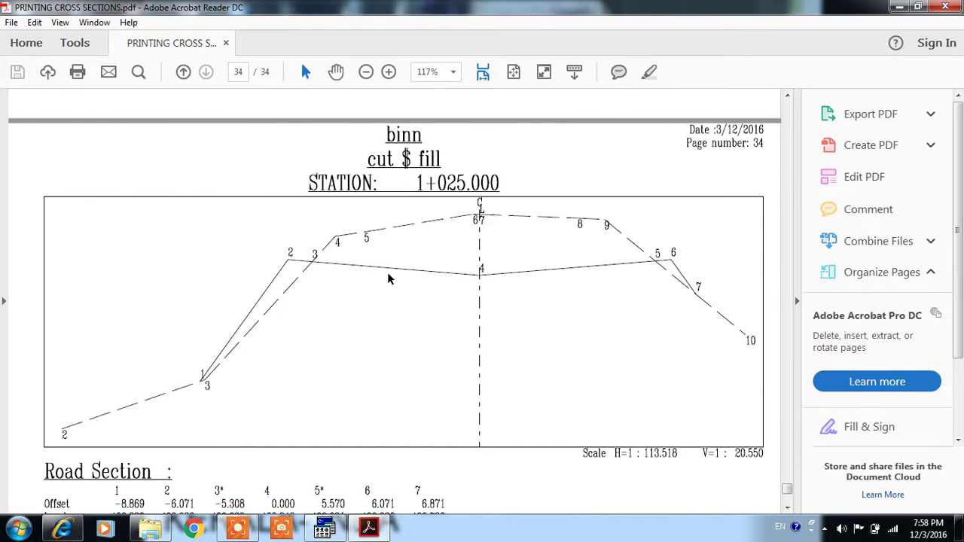
{"action": "scroll", "coordinate": [524, 287], "scroll_direction": "down", "scroll_amount": 5}
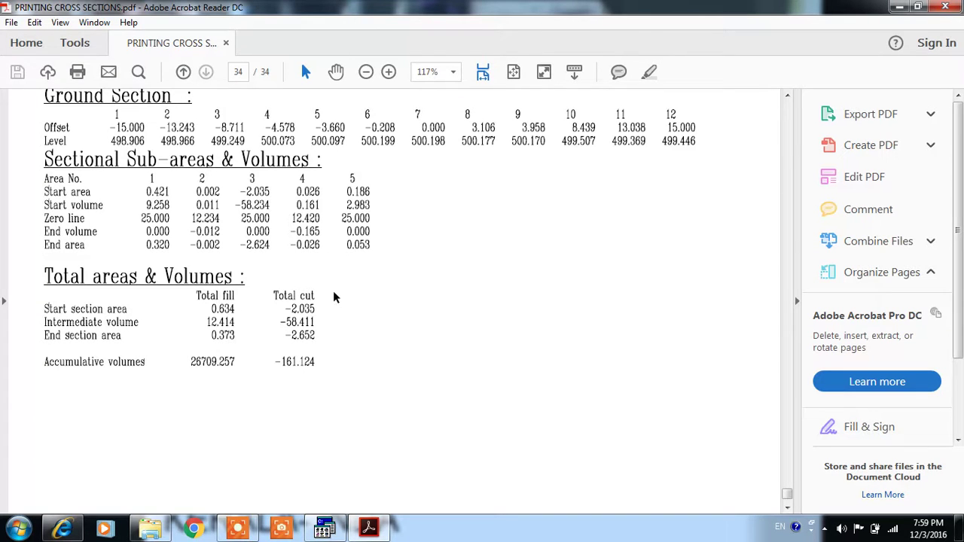
{"action": "scroll", "coordinate": [337, 355], "scroll_direction": "up", "scroll_amount": 10}
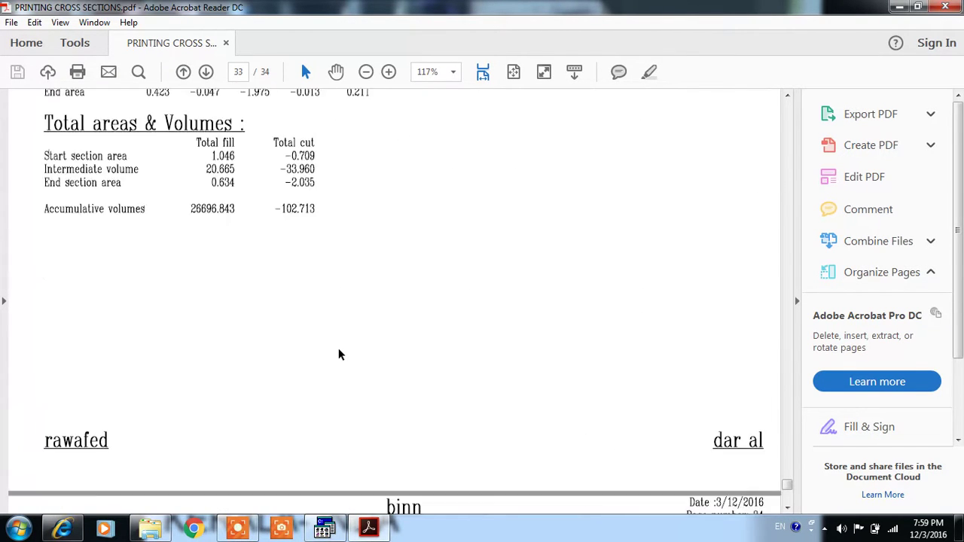
{"action": "scroll", "coordinate": [338, 354], "scroll_direction": "up", "scroll_amount": 3}
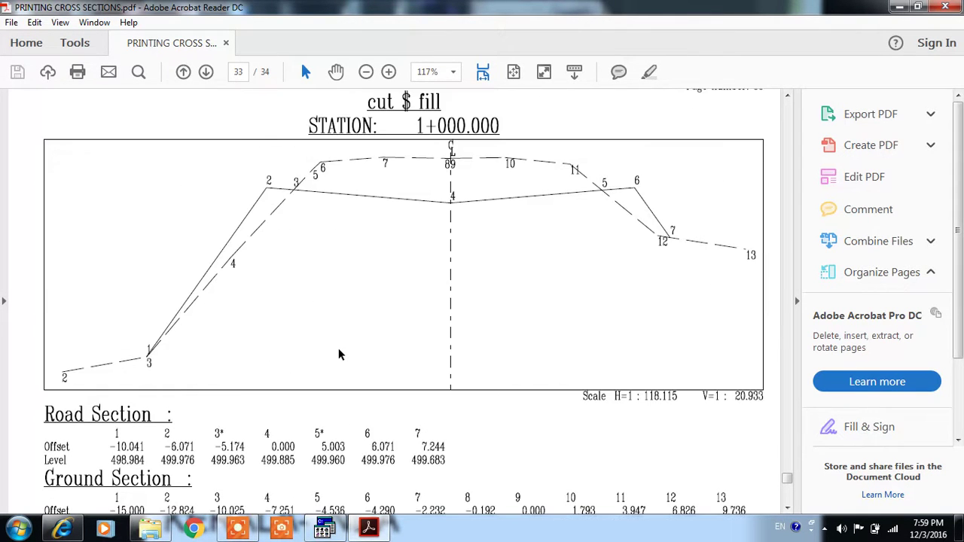
Return to EARTHWORKS and print the summary report as PRINTING VOLUMES in the BINADAVAN EARTH WORK folder.
{"action": "left_click", "coordinate": [900, 7]}
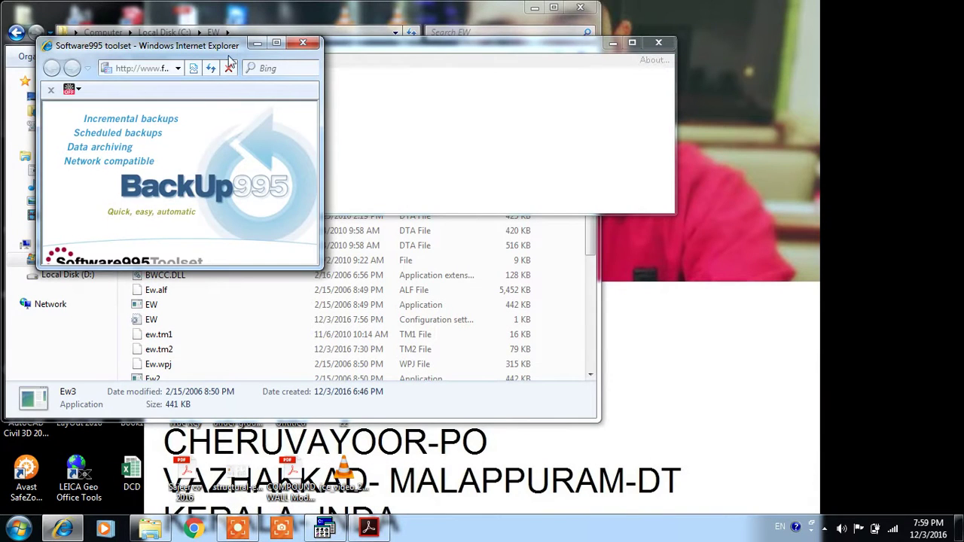
{"action": "left_click", "coordinate": [302, 42]}
{"action": "left_click", "coordinate": [109, 60]}
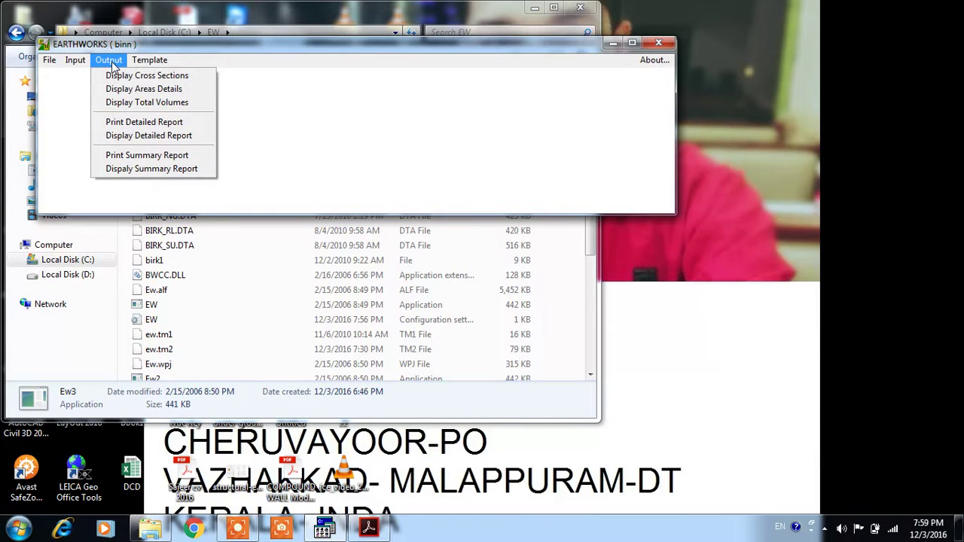
{"action": "left_click", "coordinate": [142, 155]}
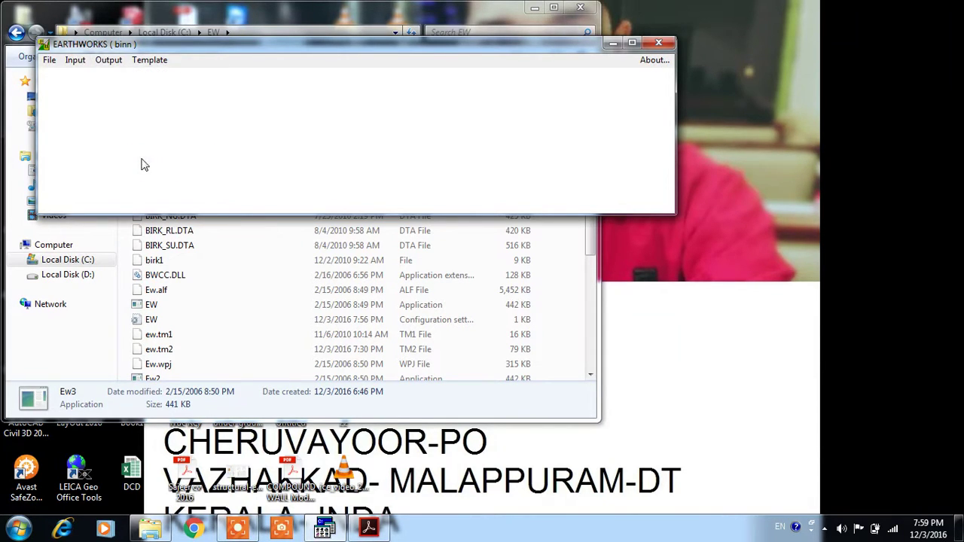
{"action": "left_click", "coordinate": [158, 253]}
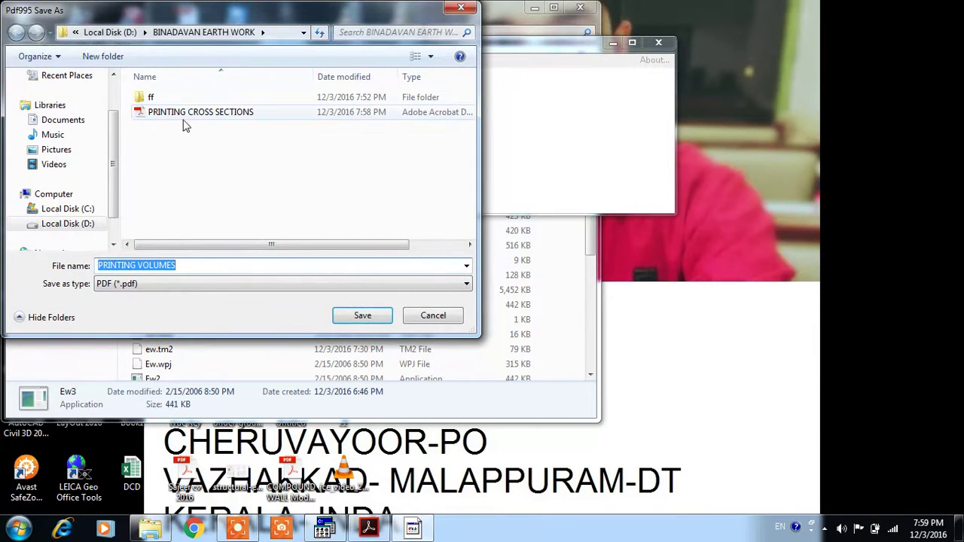
{"action": "left_click", "coordinate": [360, 316]}
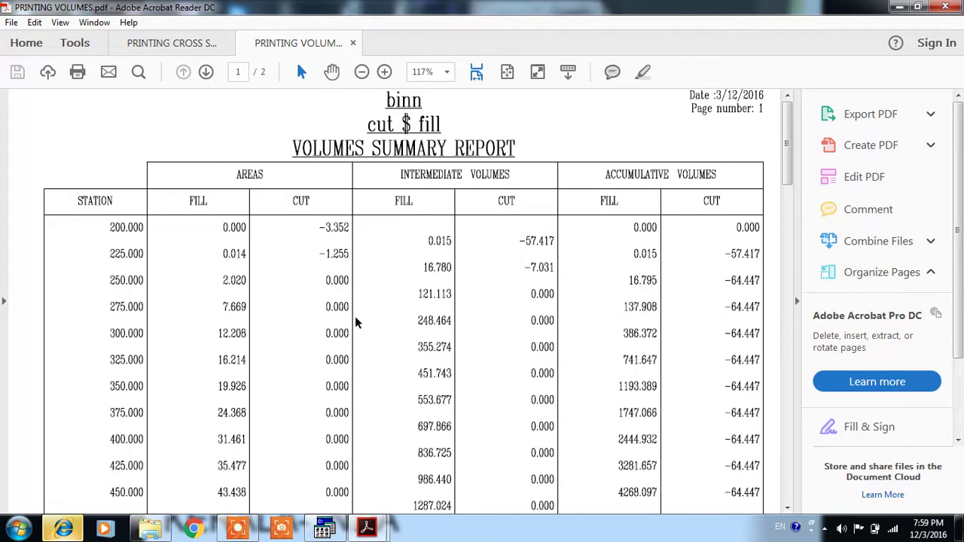
Review the volumes summary report's areas, intermediate volumes and accumulative volumes from station 200 to station 1+025.
{"action": "scroll", "coordinate": [431, 336], "scroll_direction": "down", "scroll_amount": 15}
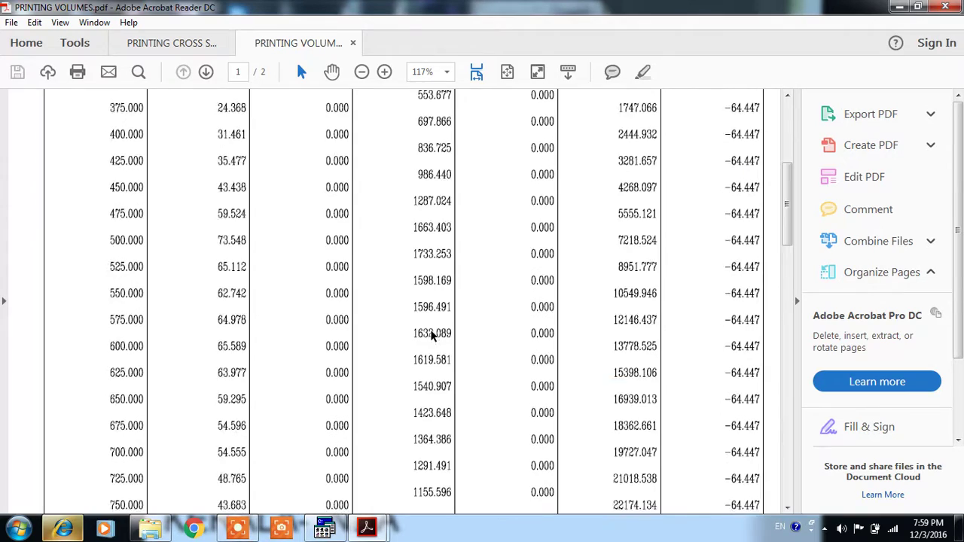
{"action": "scroll", "coordinate": [432, 336], "scroll_direction": "down", "scroll_amount": 2}
{"action": "scroll", "coordinate": [432, 337], "scroll_direction": "up", "scroll_amount": 4}
{"action": "scroll", "coordinate": [431, 336], "scroll_direction": "up", "scroll_amount": 8}
{"action": "scroll", "coordinate": [431, 335], "scroll_direction": "down", "scroll_amount": 7}
{"action": "scroll", "coordinate": [431, 337], "scroll_direction": "down", "scroll_amount": 4}
{"action": "scroll", "coordinate": [738, 369], "scroll_direction": "up", "scroll_amount": 10}
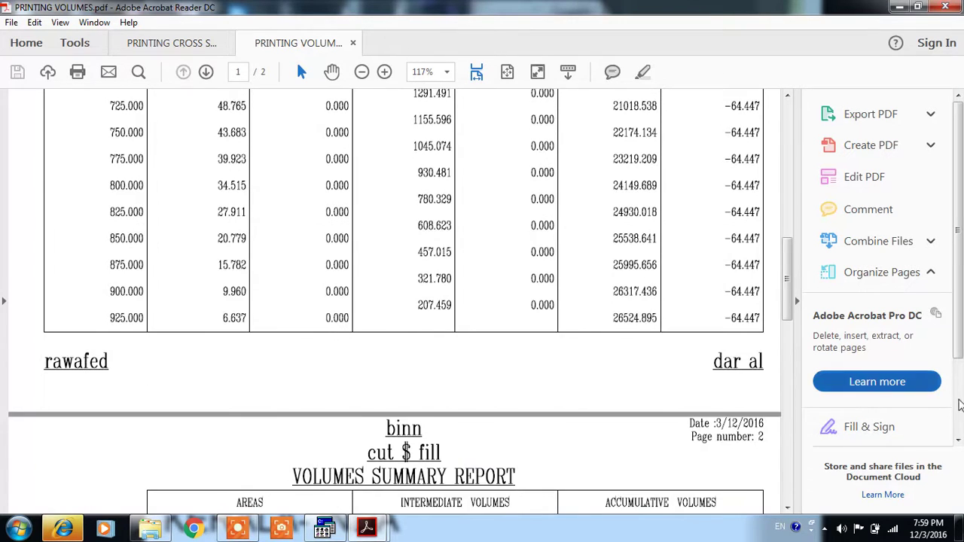
{"action": "scroll", "coordinate": [738, 369], "scroll_direction": "up", "scroll_amount": 3}
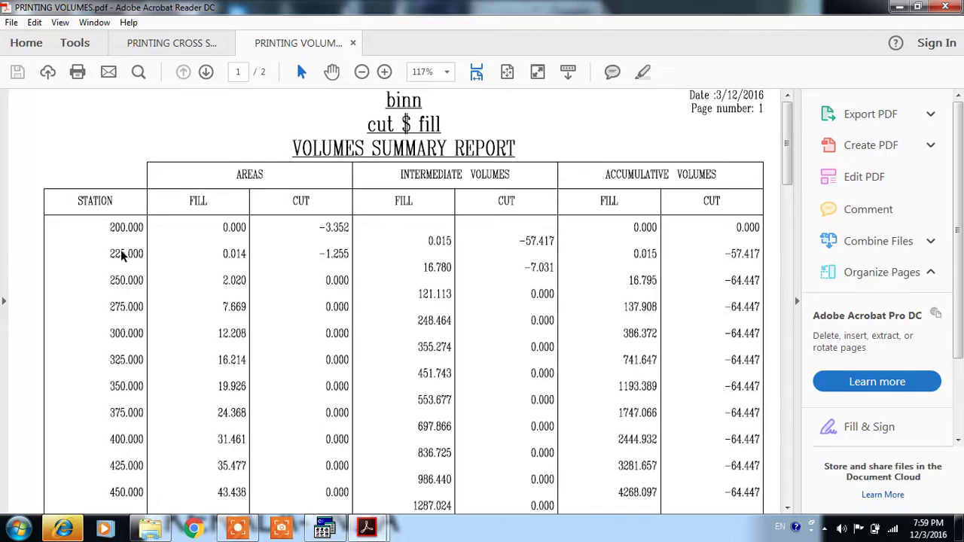
{"action": "scroll", "coordinate": [700, 263], "scroll_direction": "down", "scroll_amount": 15}
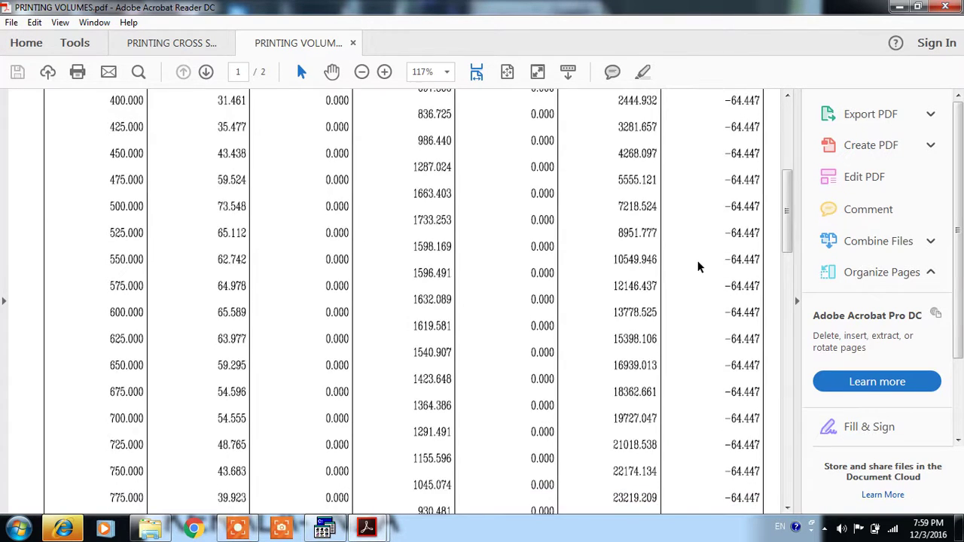
{"action": "scroll", "coordinate": [700, 274], "scroll_direction": "up", "scroll_amount": 3}
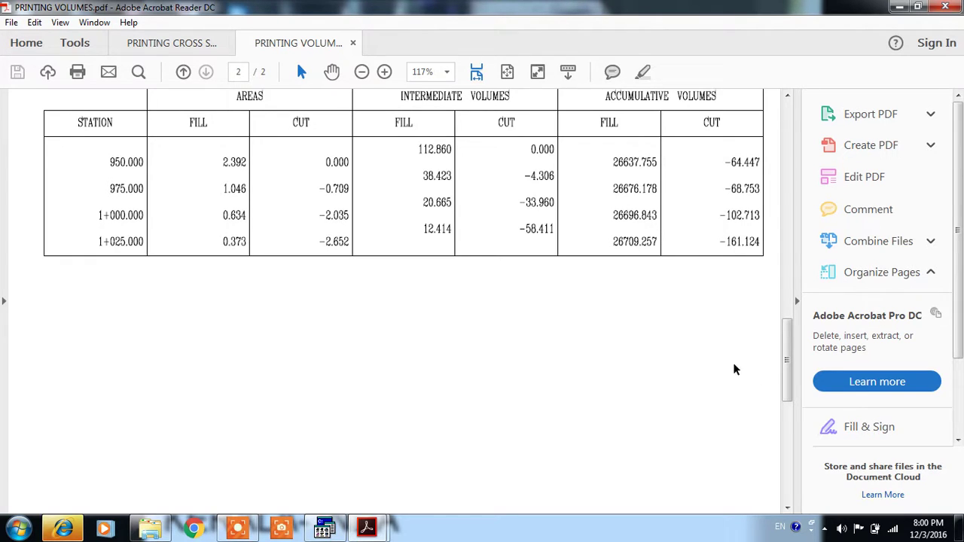
{"action": "left_click", "coordinate": [824, 528]}
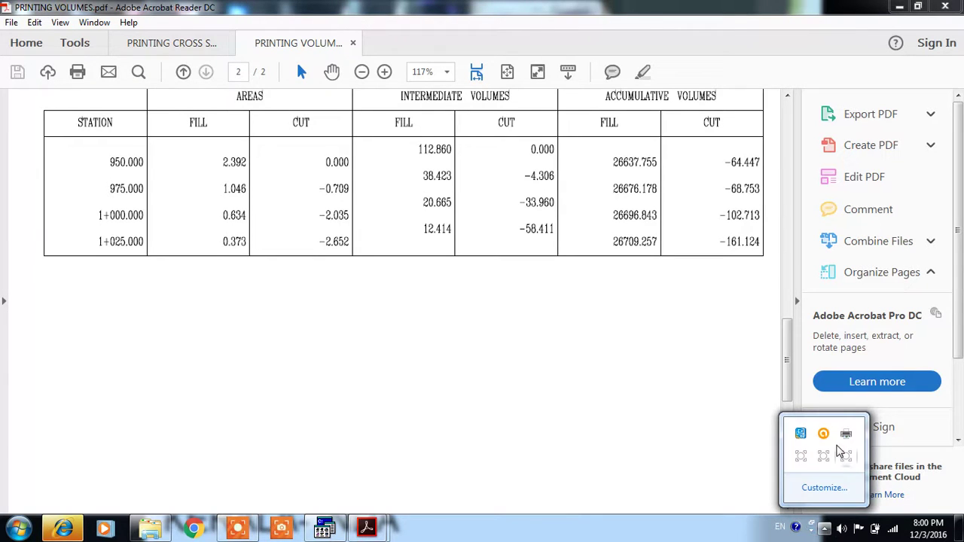
{"action": "left_click", "coordinate": [799, 458]}
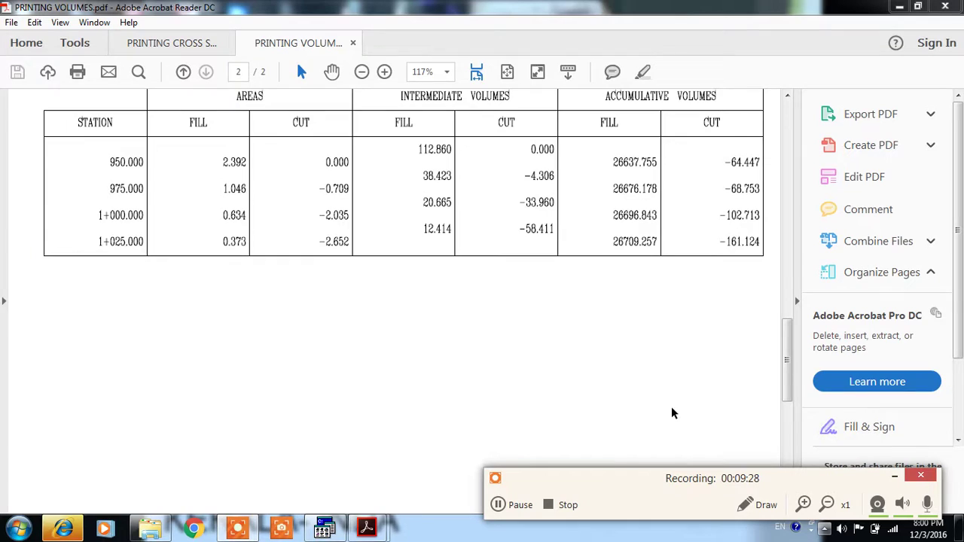
Minimize the PDF report and the windows behind it, and open the portrait image with contact details from the Downloads folder.
{"action": "left_click", "coordinate": [900, 7]}
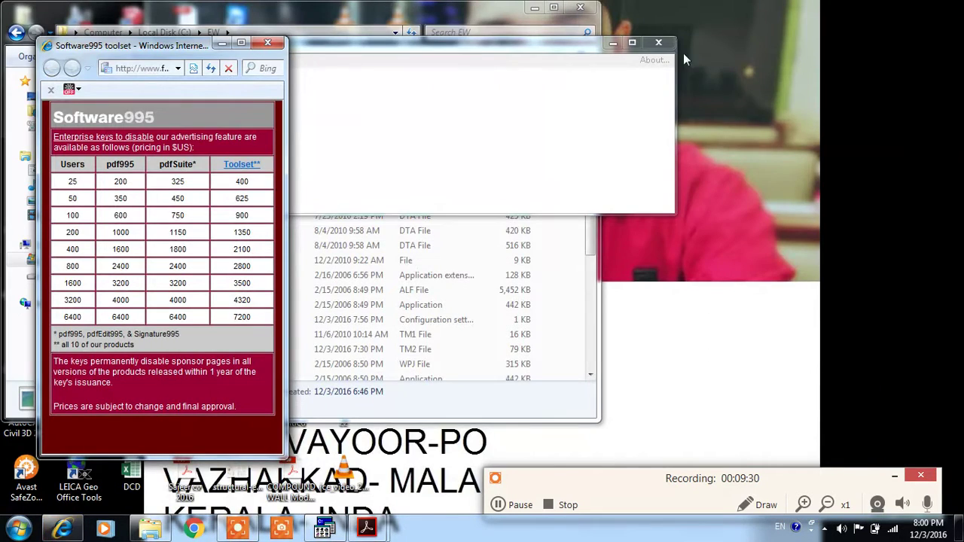
{"action": "left_click", "coordinate": [613, 43]}
{"action": "left_click", "coordinate": [534, 7]}
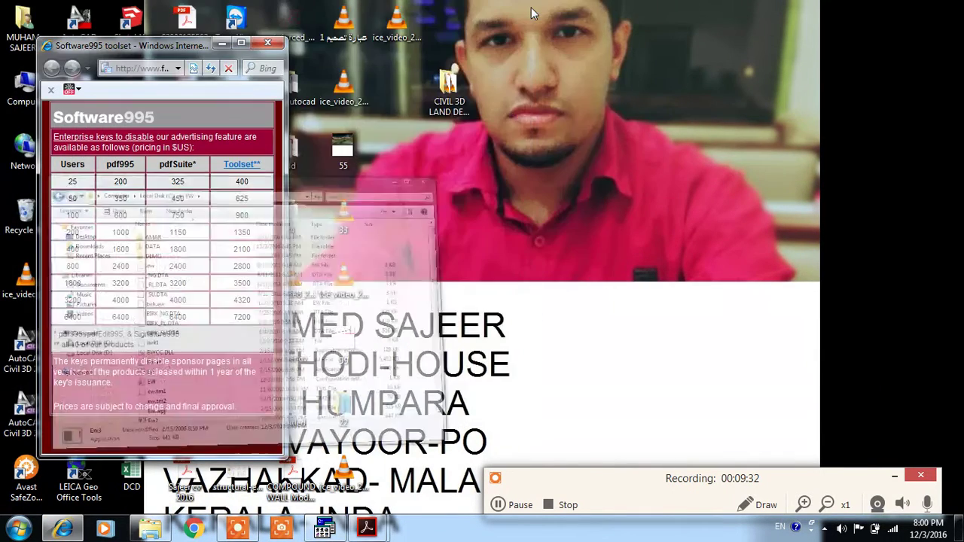
{"action": "double_click", "coordinate": [25, 81]}
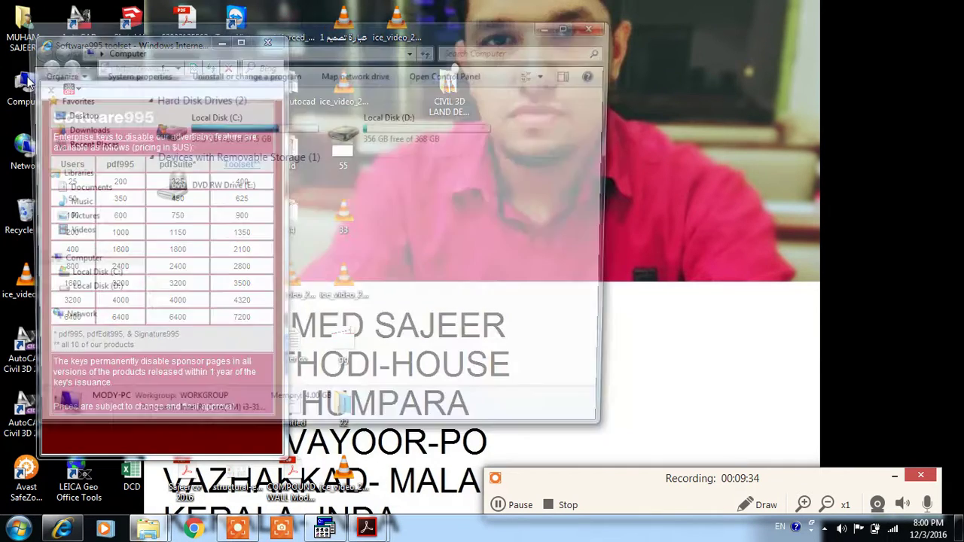
{"action": "left_click", "coordinate": [395, 123]}
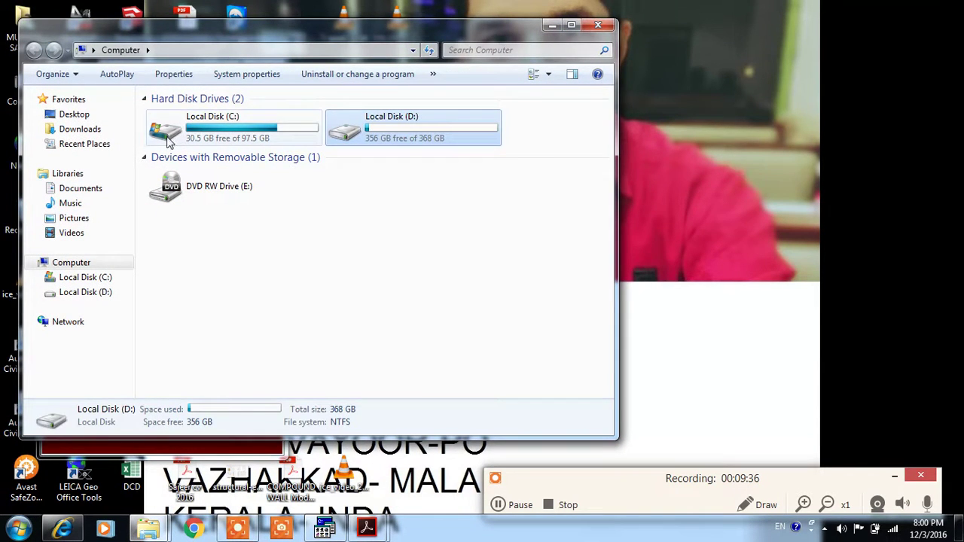
{"action": "left_click", "coordinate": [80, 128]}
{"action": "left_click", "coordinate": [556, 115]}
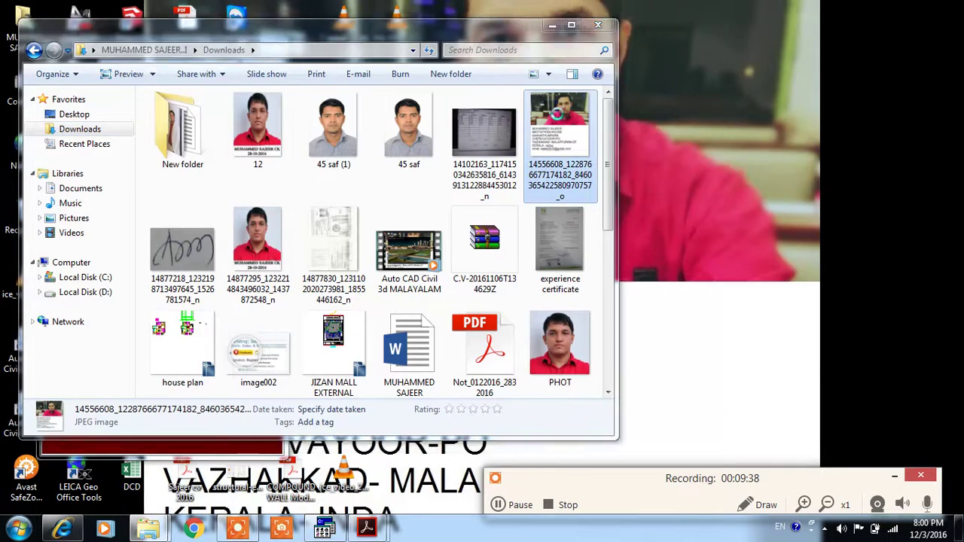
{"action": "double_click", "coordinate": [556, 115]}
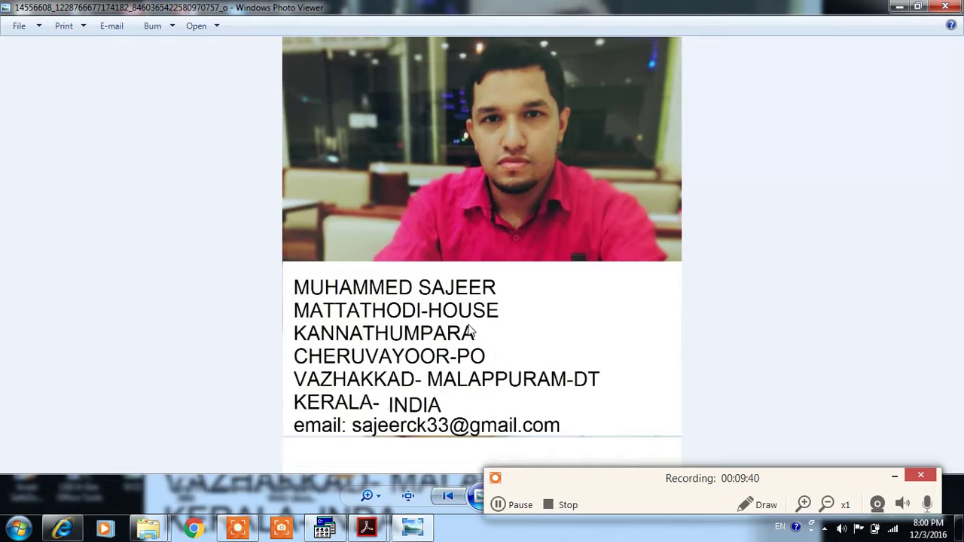